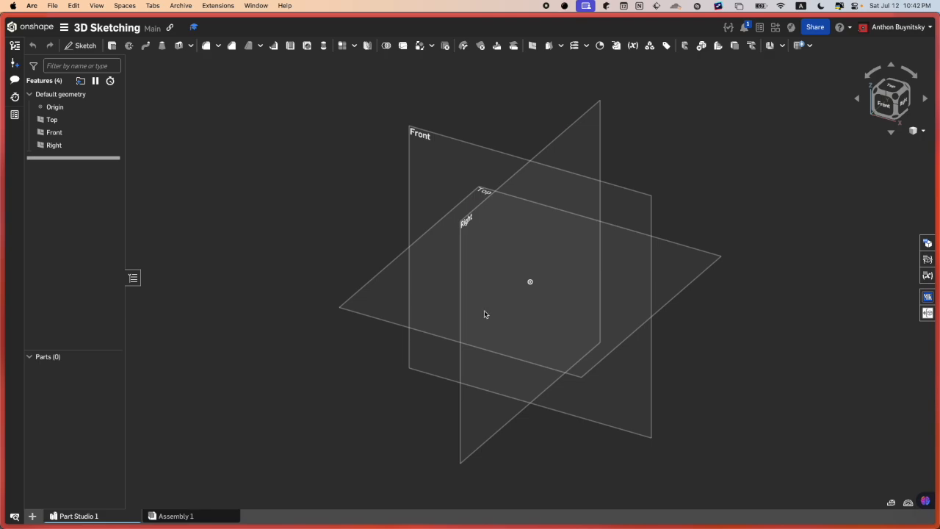
Step: Start a new sketch on the Right plane
{"action": "left_click", "coordinate": [885, 102]}
{"action": "right_click_drag", "start_coordinate": [832, 140], "coordinate": [829, 140]}
{"action": "left_click", "coordinate": [900, 98]}
{"action": "left_click", "coordinate": [901, 99]}
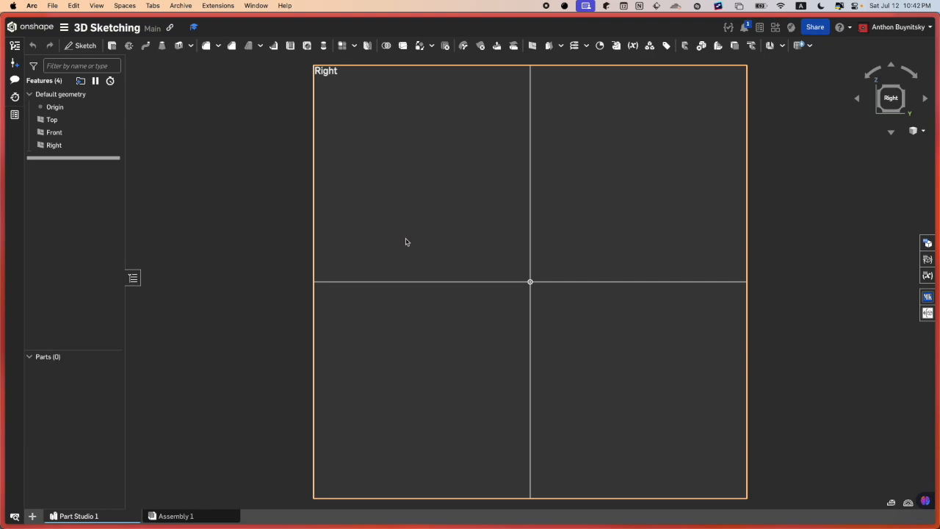
{"action": "scroll", "coordinate": [685, 336], "scroll_direction": "up", "scroll_amount": 1}
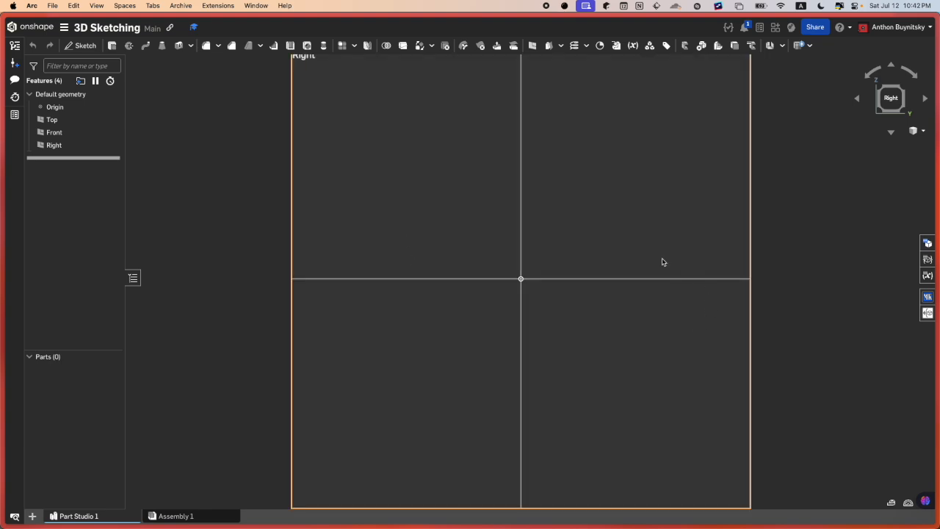
{"action": "scroll", "coordinate": [523, 275], "scroll_direction": "down", "scroll_amount": 2}
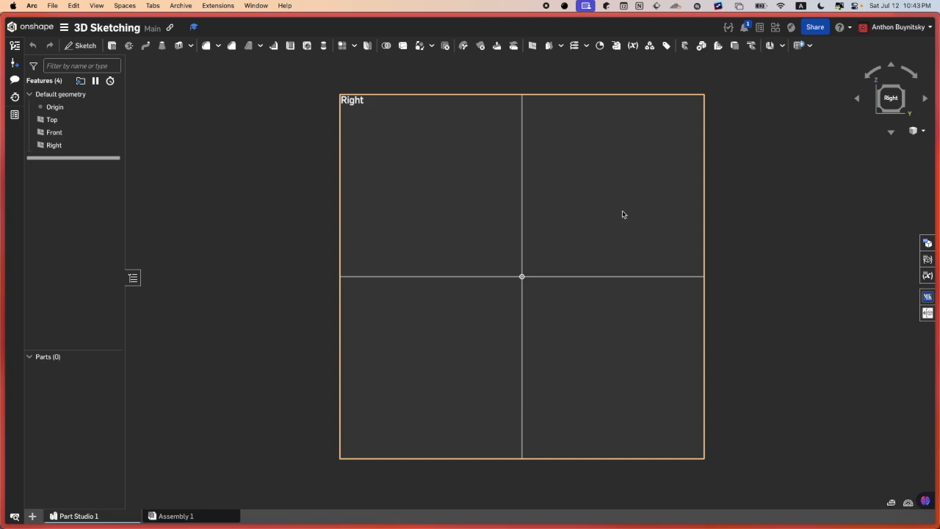
{"action": "key", "text": "shift+s"}
{"action": "left_click", "coordinate": [557, 202]}
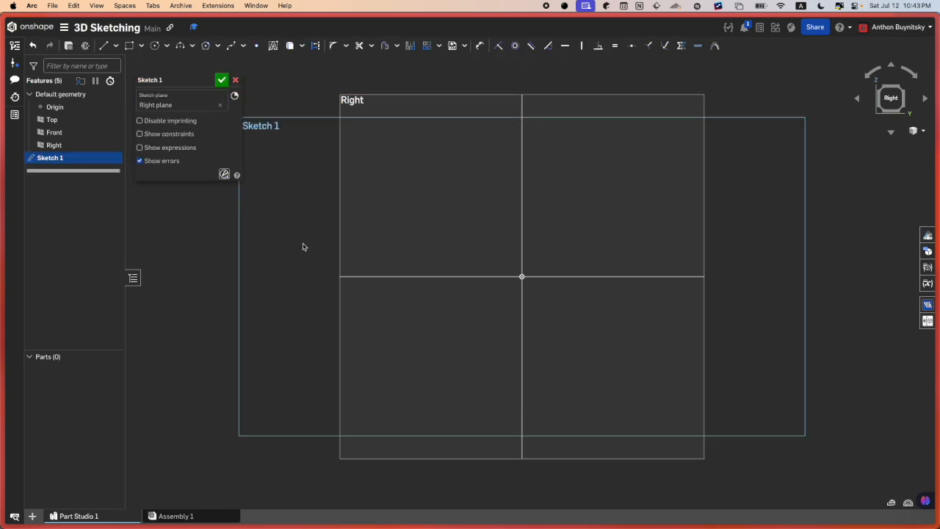
Step: Draw a horizontal construction line about 9.7 in long that passes through the origin
{"action": "key", "text": "l"}
{"action": "key", "text": "q"}
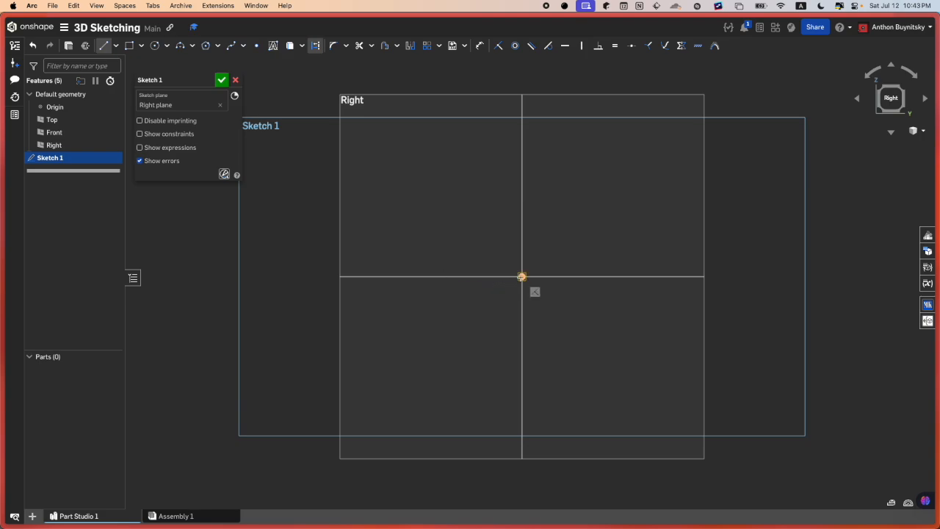
{"action": "left_click", "coordinate": [521, 276]}
{"action": "left_click", "coordinate": [268, 277]}
{"action": "left_click", "coordinate": [855, 276]}
{"action": "key", "text": "Escape"}
Step: Constrain the construction line's midpoint to the origin
{"action": "left_click", "coordinate": [599, 277]}
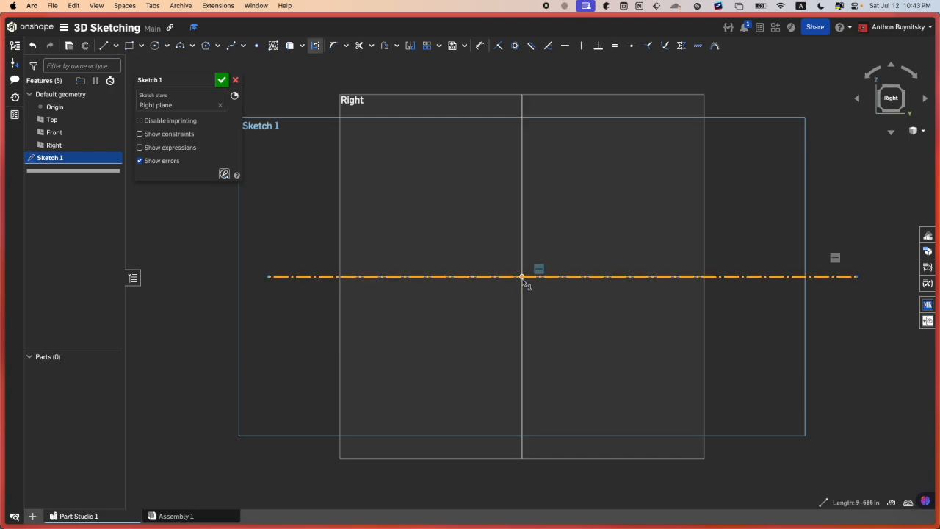
{"action": "left_click", "coordinate": [522, 279]}
{"action": "left_click", "coordinate": [528, 278]}
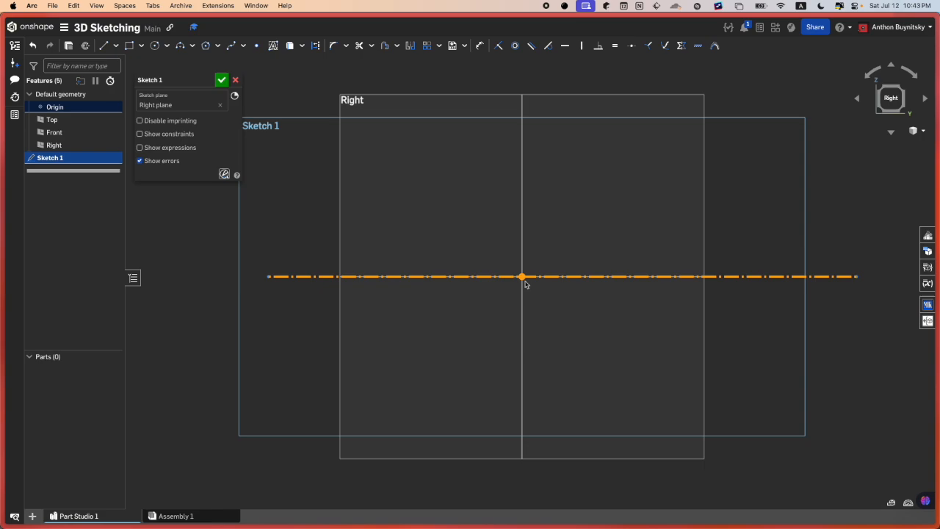
{"action": "key", "text": "Escape"}
{"action": "scroll", "coordinate": [517, 293], "scroll_direction": "down", "scroll_amount": 5}
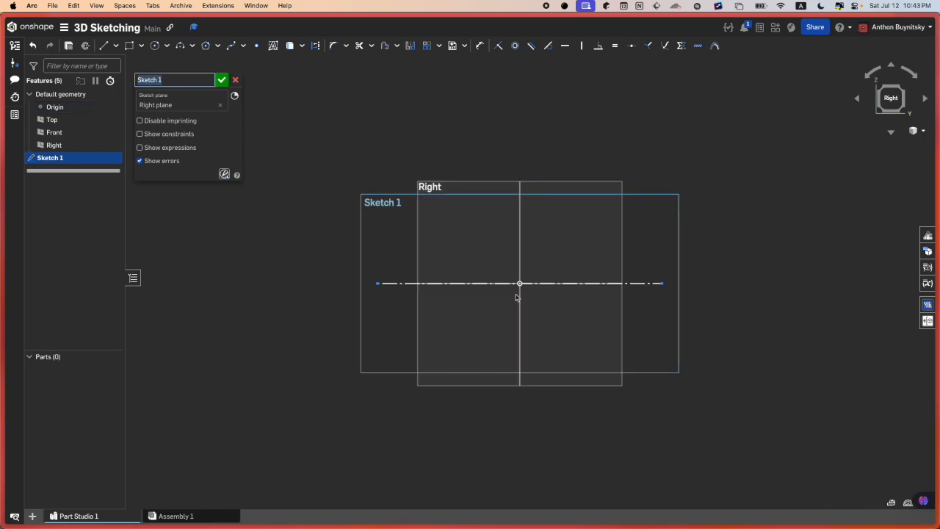
{"action": "left_click", "coordinate": [291, 127]}
{"action": "scroll", "coordinate": [497, 186], "scroll_direction": "up", "scroll_amount": 4}
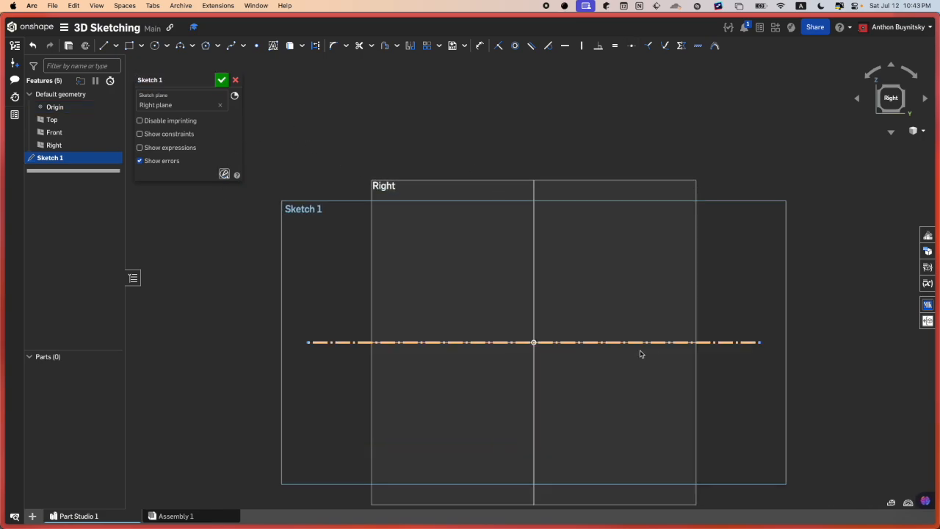
{"action": "scroll", "coordinate": [631, 355], "scroll_direction": "up", "scroll_amount": 2}
{"action": "left_click", "coordinate": [557, 343]}
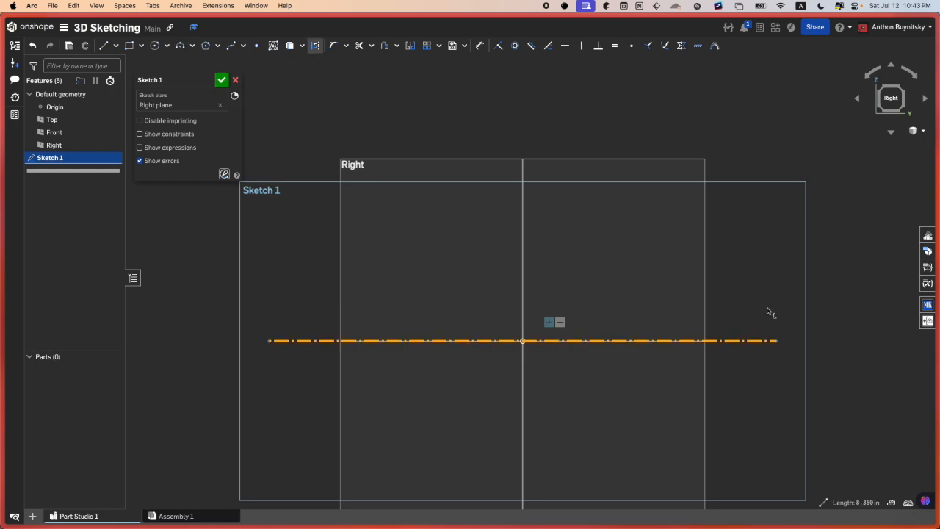
{"action": "left_click", "coordinate": [796, 289]}
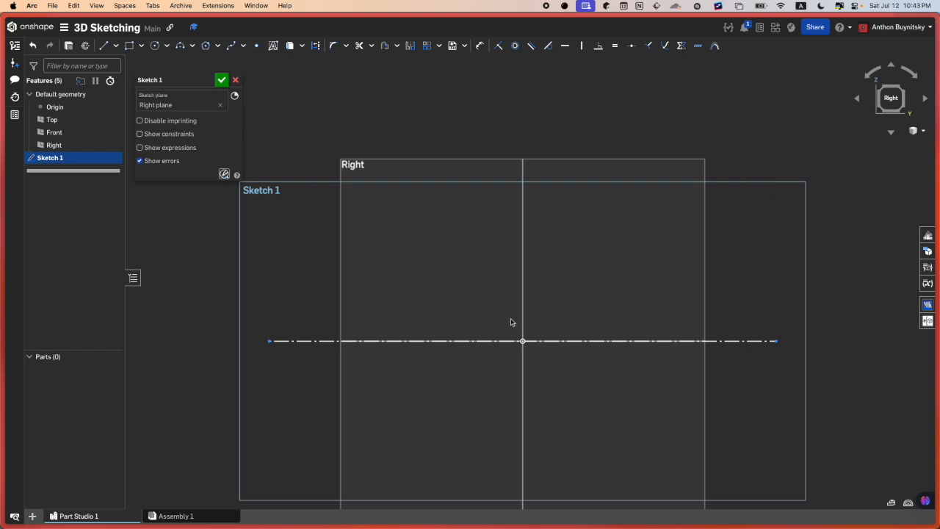
Step: Sketch a corner rectangle about 3.03 in wide and 3.49 in high with its lower edge on the construction line
{"action": "key", "text": "g"}
{"action": "left_click", "coordinate": [439, 341]}
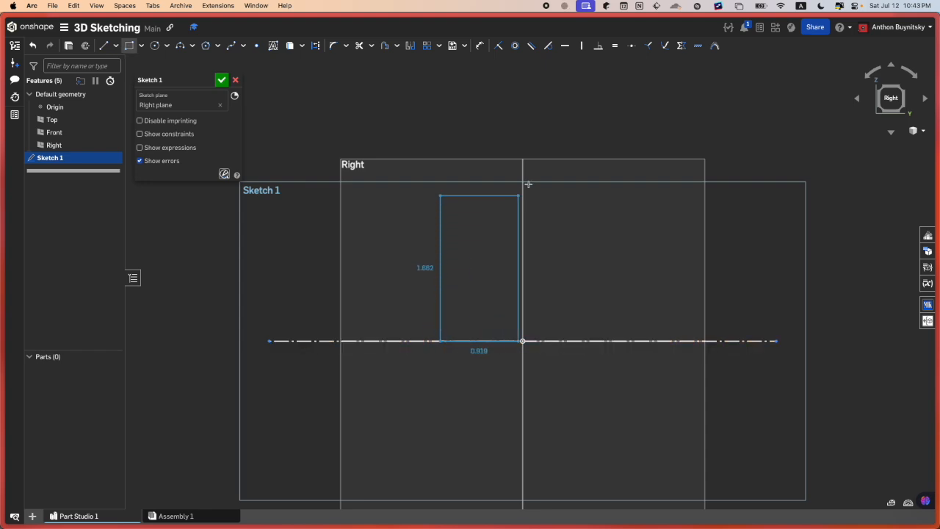
{"action": "left_click", "coordinate": [624, 129]}
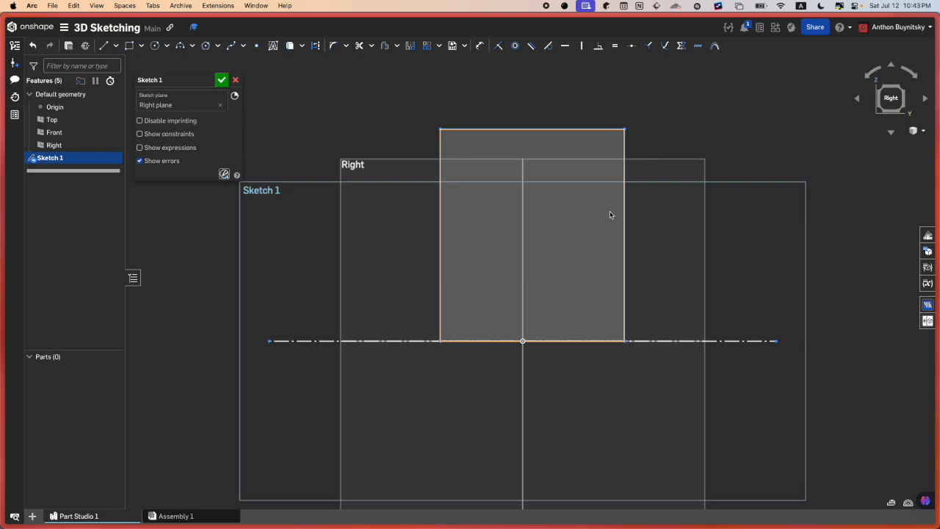
Step: Dimension the rectangle's vertical edge and set its height to 7 in
{"action": "key", "text": "u"}
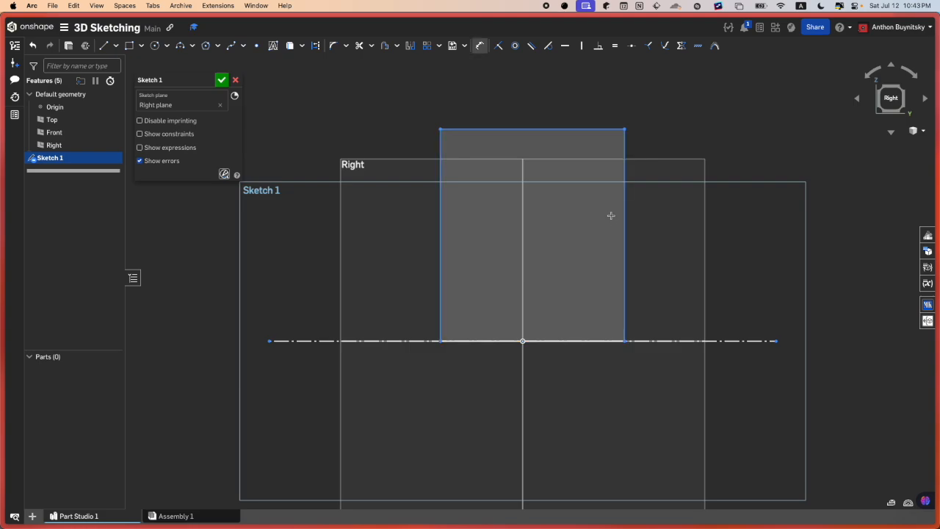
{"action": "left_click", "coordinate": [625, 202]}
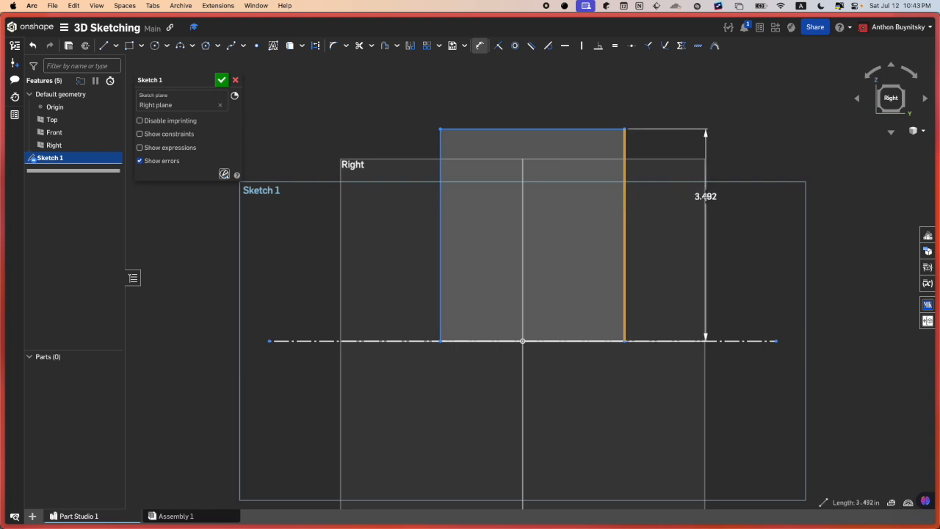
{"action": "left_click", "coordinate": [708, 196]}
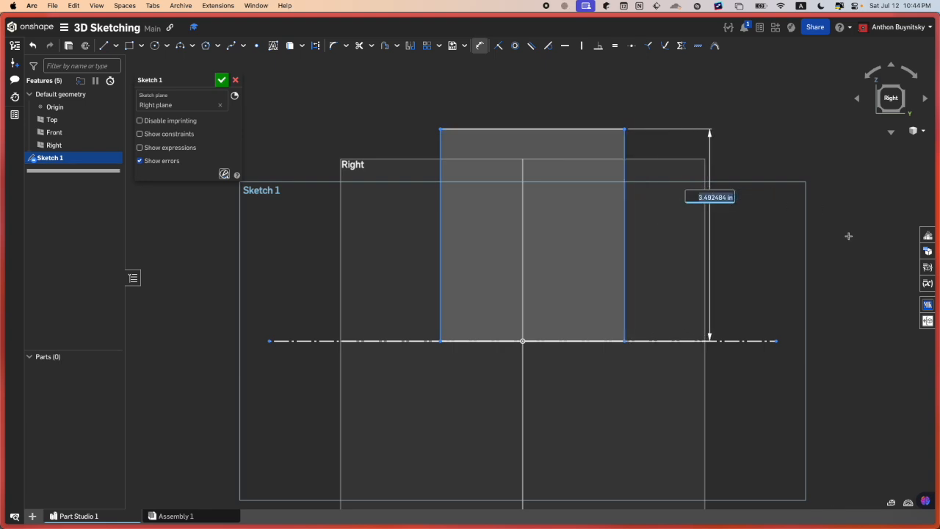
{"action": "type", "text": "7"}
{"action": "key", "text": "Return"}
{"action": "scroll", "coordinate": [848, 236], "scroll_direction": "down", "scroll_amount": 4}
{"action": "middle_click_drag", "start_coordinate": [738, 105], "coordinate": [609, 292]}
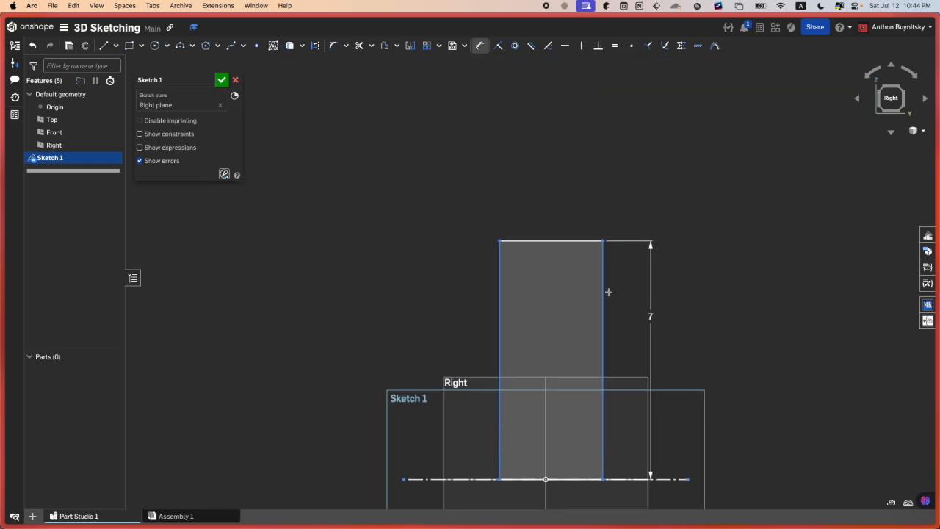
Step: Try dimensioning the rectangle's upper edge at 7 in, and delete that dimension
{"action": "left_click", "coordinate": [580, 241]}
{"action": "left_click", "coordinate": [583, 181]}
{"action": "type", "text": "7"}
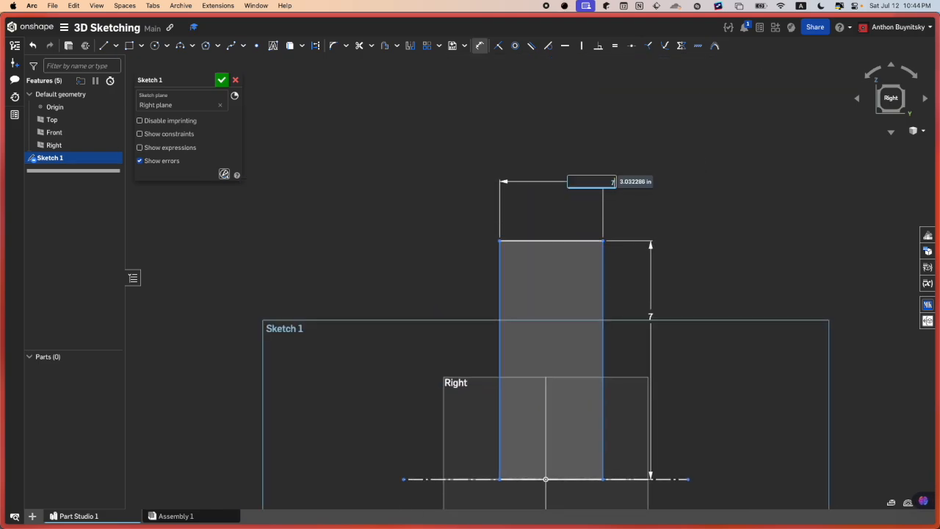
{"action": "key", "text": "Return"}
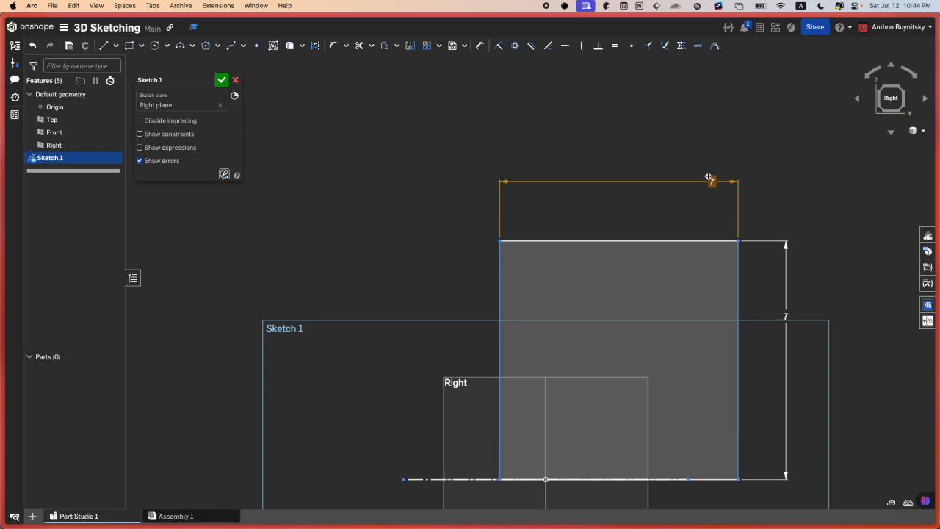
{"action": "key", "text": "Delete"}
Step: Apply an Equal constraint between the rectangle's upper edge and one vertical edge
{"action": "left_click", "coordinate": [673, 241]}
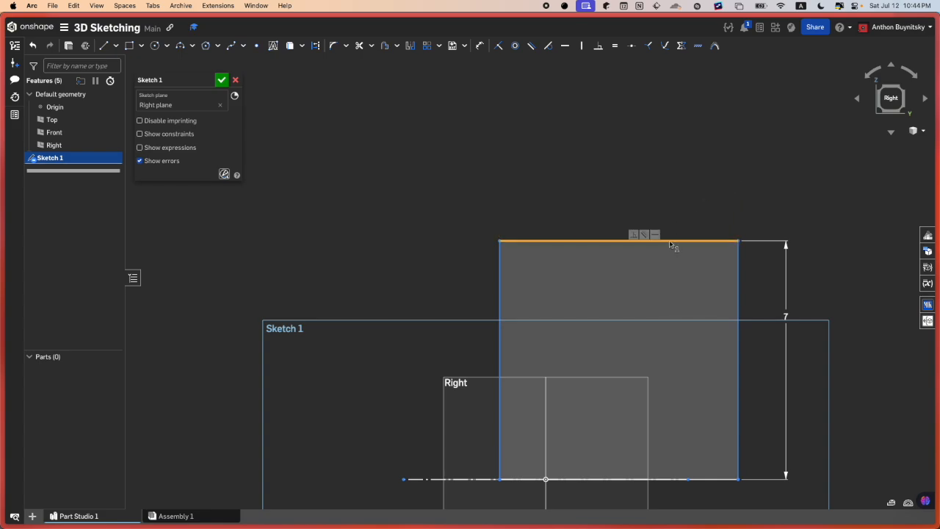
{"action": "left_click", "coordinate": [739, 298]}
{"action": "key", "text": "e"}
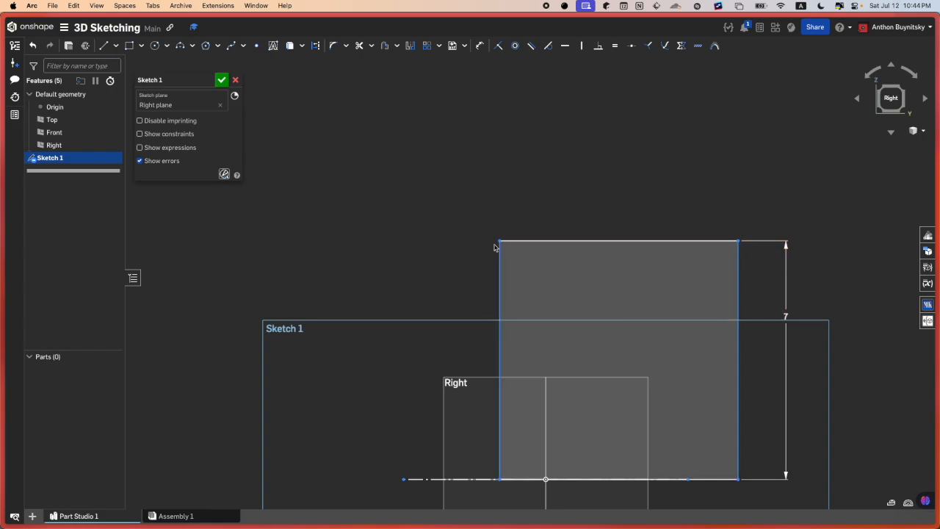
Step: Shift the square sideways along the construction line by its upper corners to test its remaining freedom
{"action": "left_click_drag", "start_coordinate": [499, 241], "coordinate": [446, 253]}
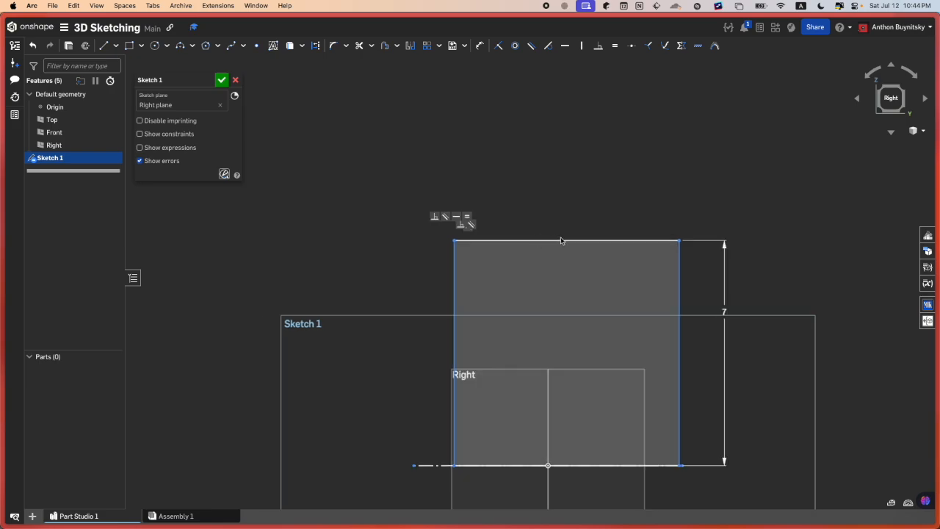
{"action": "key", "text": "p"}
{"action": "key", "text": "Escape"}
{"action": "mouse_move", "coordinate": [680, 241]}
{"action": "left_mouse_down"}
{"action": "mouse_move", "coordinate": [629, 258]}
{"action": "mouse_move", "coordinate": [657, 269]}
{"action": "left_mouse_up"}
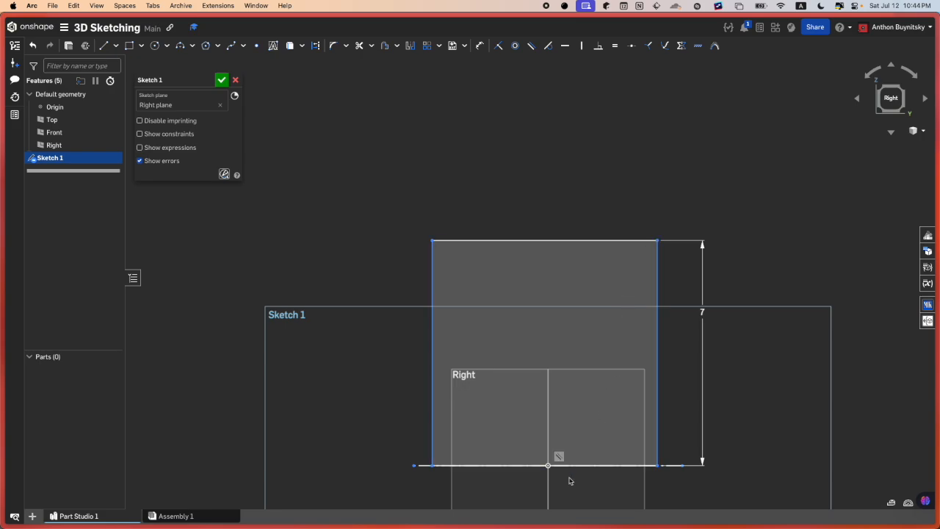
{"action": "scroll", "coordinate": [567, 478], "scroll_direction": "up", "scroll_amount": 3}
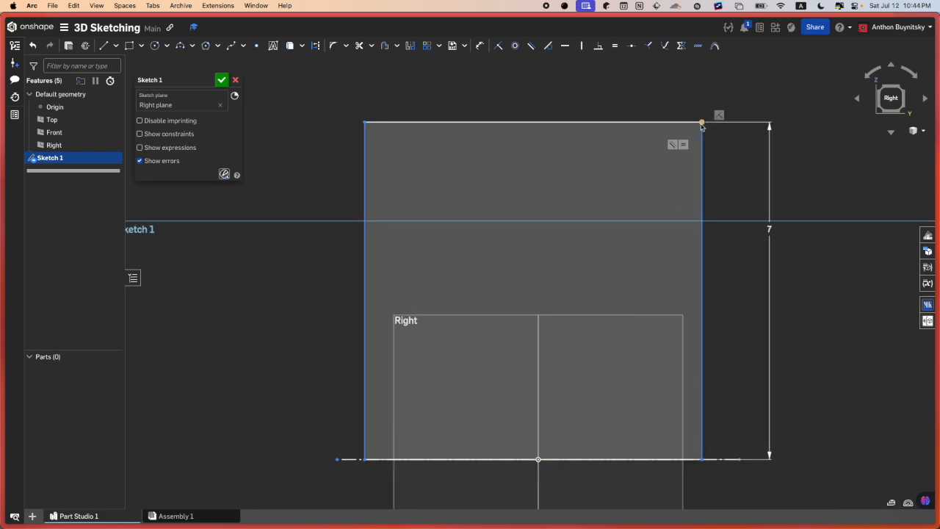
{"action": "mouse_move", "coordinate": [703, 123]}
{"action": "left_mouse_down"}
{"action": "mouse_move", "coordinate": [756, 109]}
{"action": "mouse_move", "coordinate": [731, 136]}
{"action": "mouse_move", "coordinate": [588, 173]}
{"action": "mouse_move", "coordinate": [720, 174]}
{"action": "left_mouse_up"}
Step: Place a sketch point at the midpoint of the square's upper edge
{"action": "key", "text": "p"}
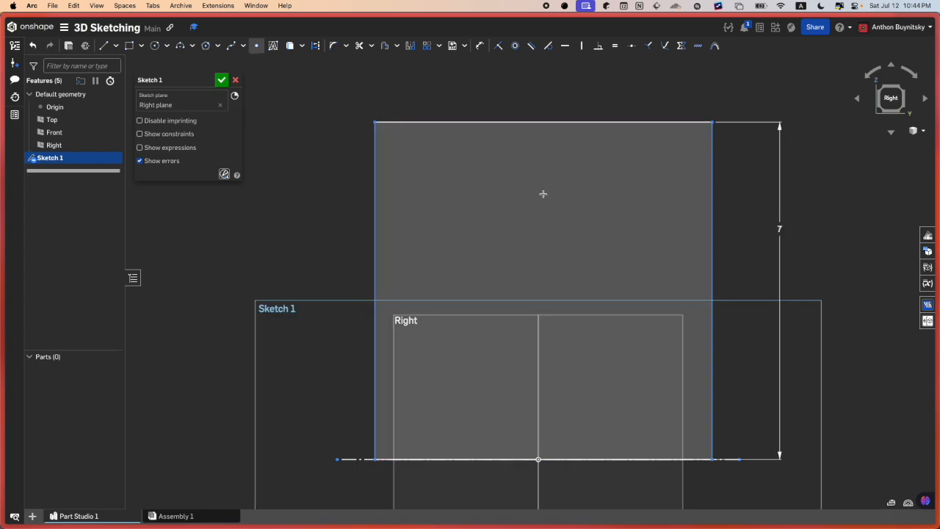
{"action": "left_click", "coordinate": [544, 122]}
{"action": "key", "text": "Escape"}
Step: Apply a Vertical constraint between the upper edge's midpoint and the origin to centre the square
{"action": "left_click", "coordinate": [543, 122]}
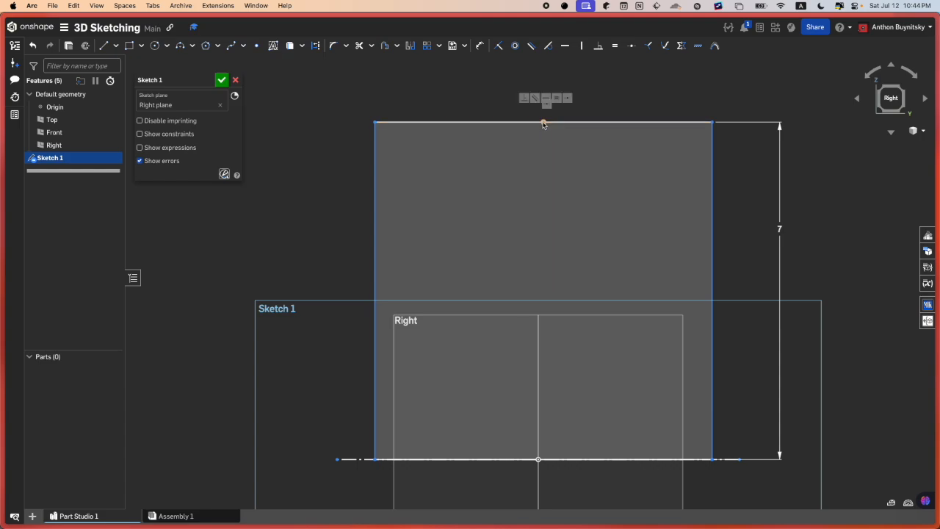
{"action": "left_click", "coordinate": [538, 459]}
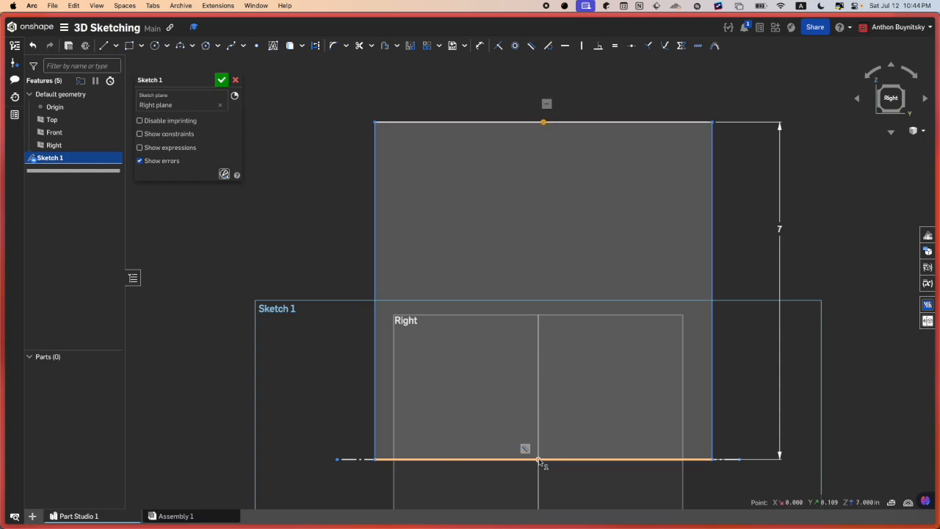
{"action": "left_click", "coordinate": [538, 460]}
{"action": "key", "text": "space"}
{"action": "left_click", "coordinate": [539, 459]}
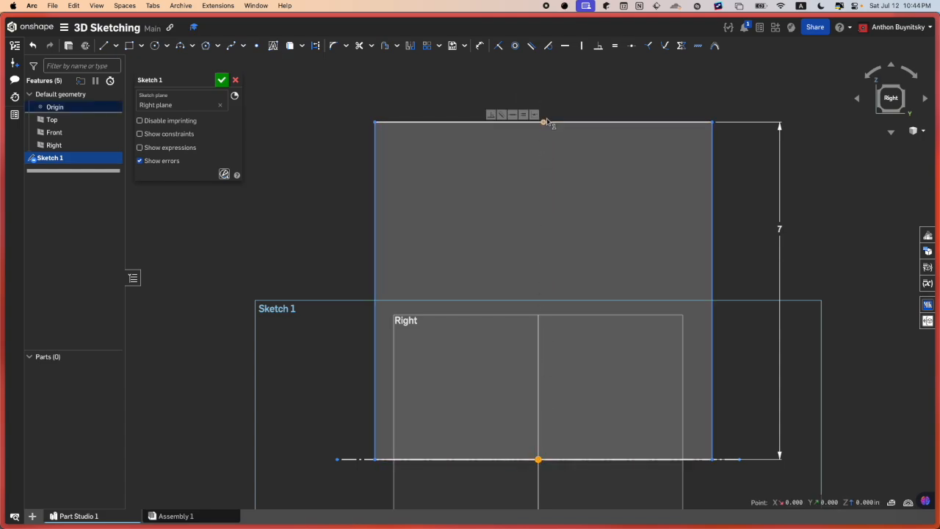
{"action": "left_click", "coordinate": [544, 122]}
{"action": "key", "text": "v"}
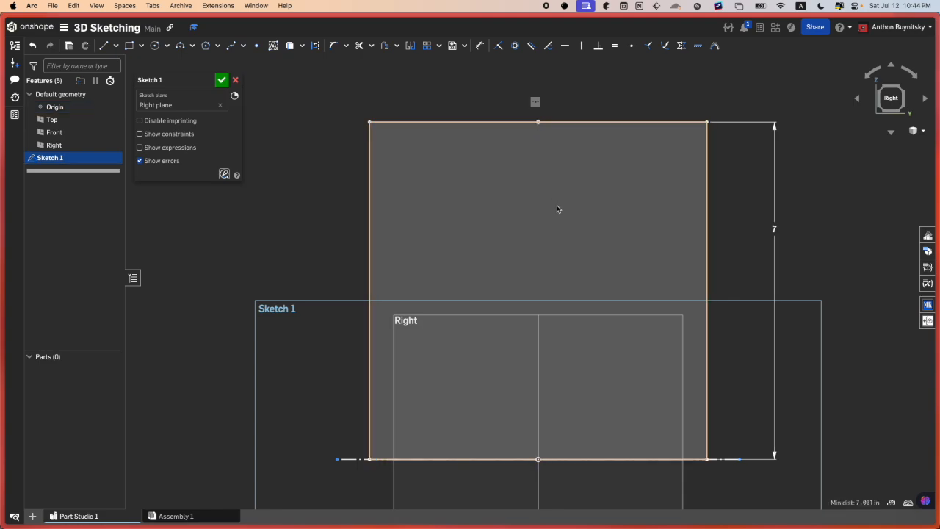
Step: Redo the undone Vertical constraint between the square's upper midpoint and the origin
{"action": "scroll", "coordinate": [557, 209], "scroll_direction": "down", "scroll_amount": 3}
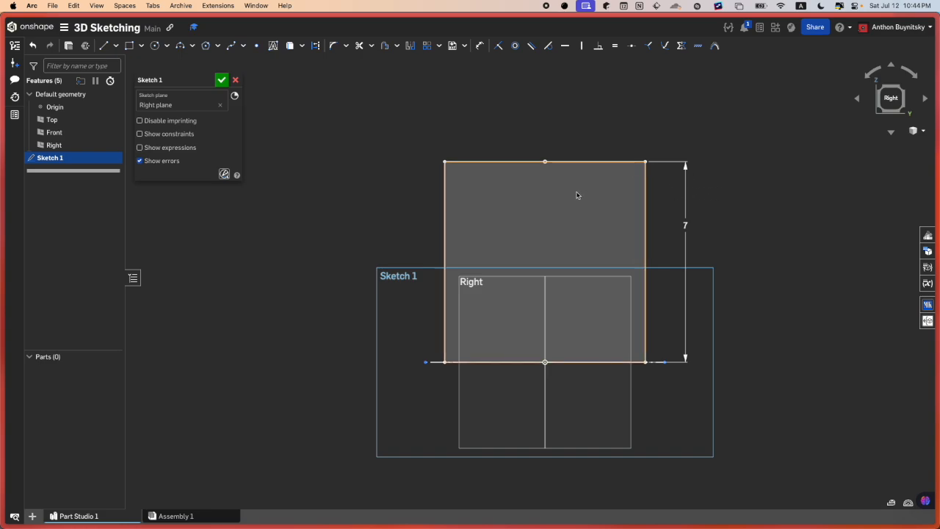
{"action": "scroll", "coordinate": [547, 162], "scroll_direction": "up", "scroll_amount": 3}
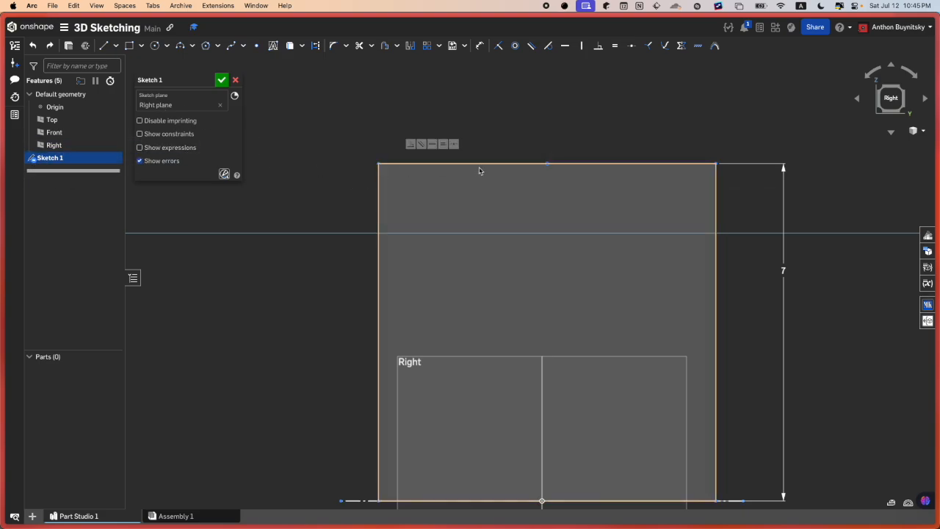
{"action": "key", "text": "super+shift+c"}
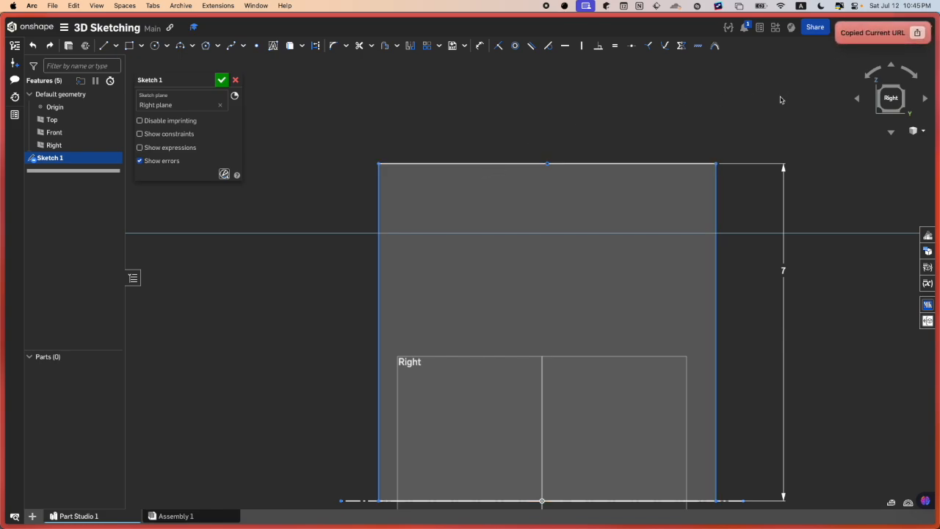
{"action": "key", "text": "super+shift+z"}
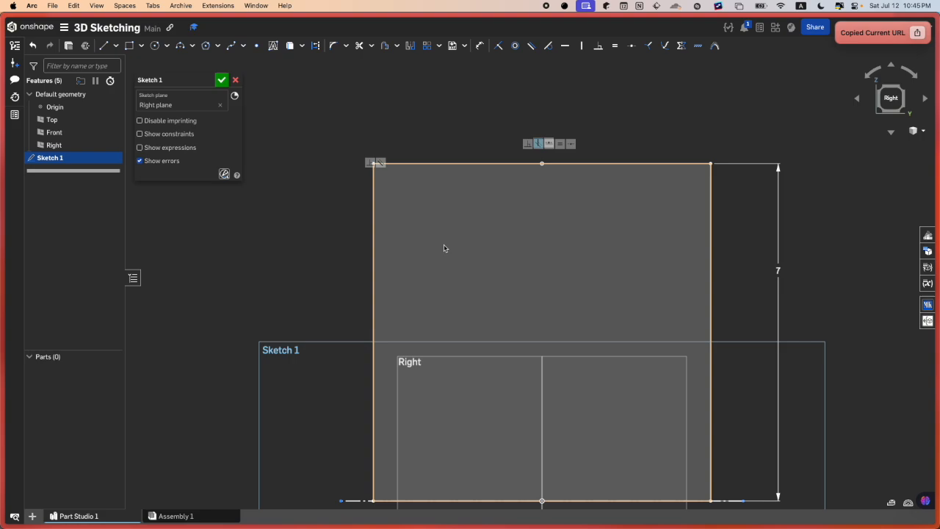
{"action": "middle_click_drag", "start_coordinate": [546, 168], "coordinate": [537, 158]}
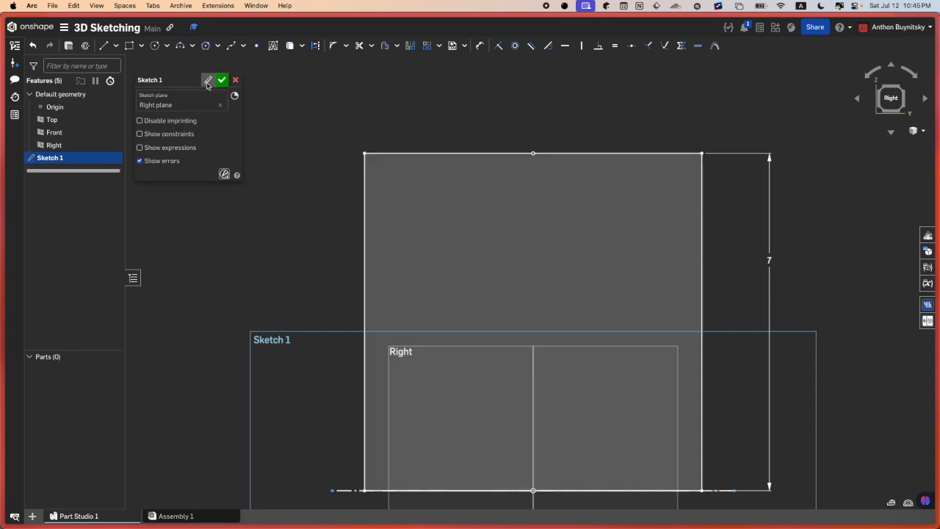
Step: Rename the sketch as Side Layout and finish editing it
{"action": "left_click", "coordinate": [208, 81]}
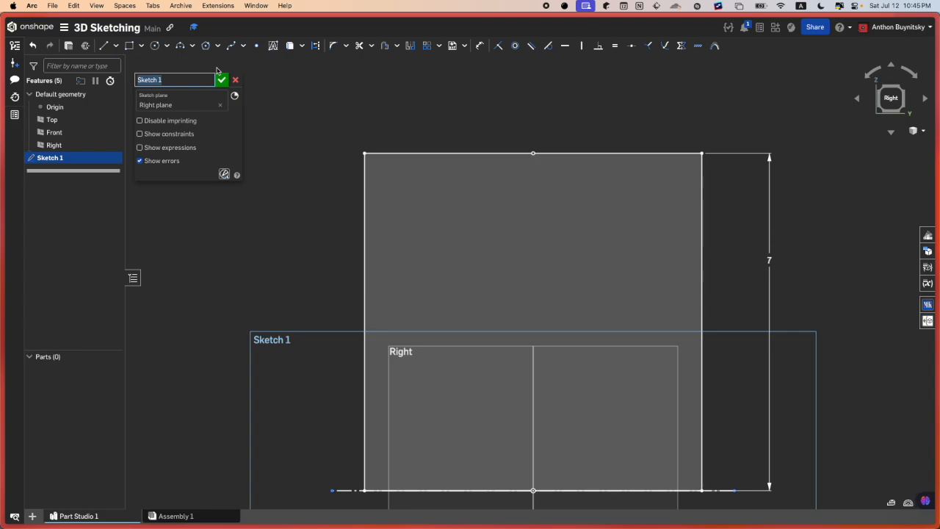
{"action": "type", "text": "Side Layout"}
{"action": "key", "text": "Return"}
{"action": "left_click", "coordinate": [221, 80]}
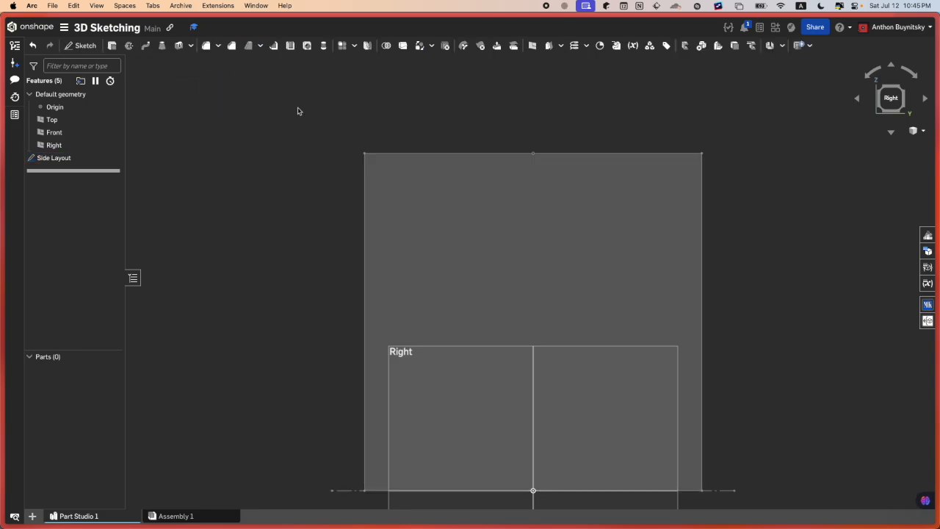
Step: Examine the Side Layout square against the default planes from the right view and slightly rotated angles
{"action": "scroll", "coordinate": [485, 214], "scroll_direction": "down", "scroll_amount": 3}
{"action": "right_click_drag", "start_coordinate": [527, 219], "coordinate": [515, 220]}
{"action": "scroll", "coordinate": [516, 219], "scroll_direction": "up", "scroll_amount": 3}
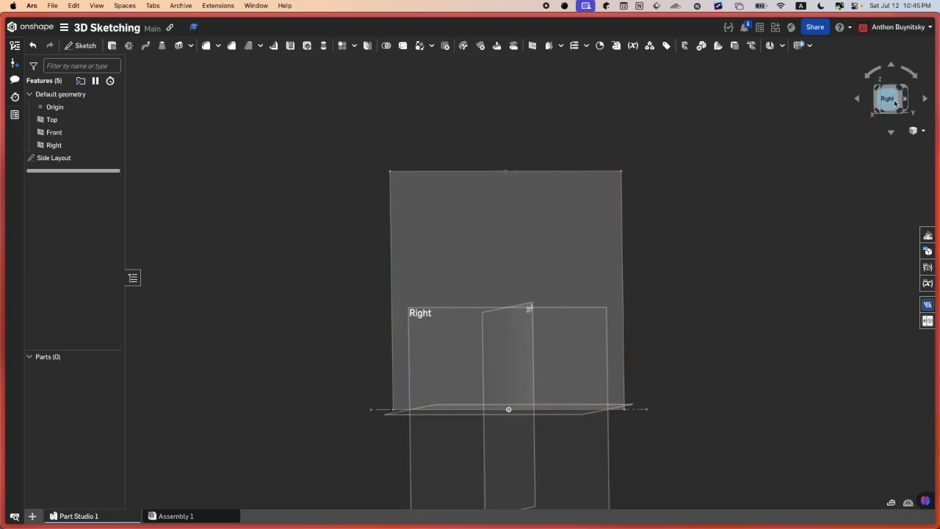
{"action": "left_click", "coordinate": [896, 102]}
{"action": "scroll", "coordinate": [462, 312], "scroll_direction": "up", "scroll_amount": 1}
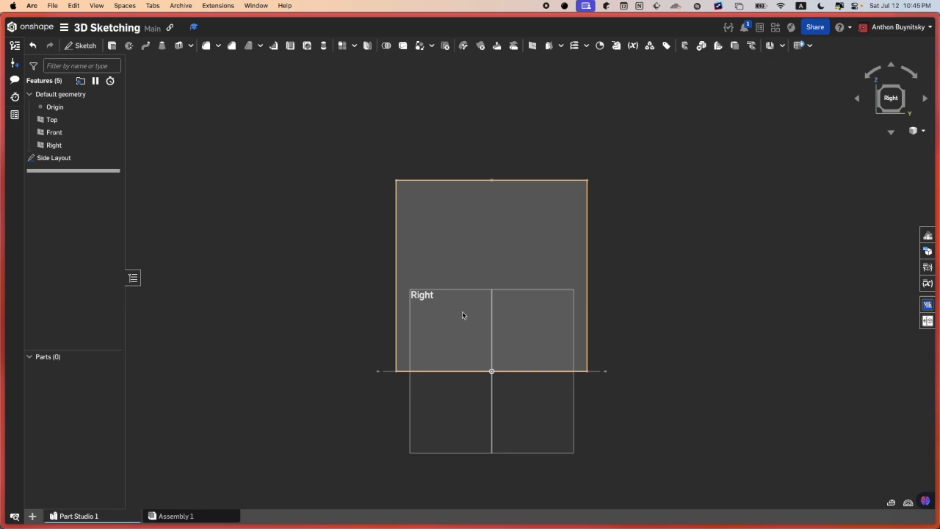
{"action": "right_click_drag", "start_coordinate": [462, 313], "coordinate": [490, 315]}
{"action": "scroll", "coordinate": [490, 314], "scroll_direction": "up", "scroll_amount": 3}
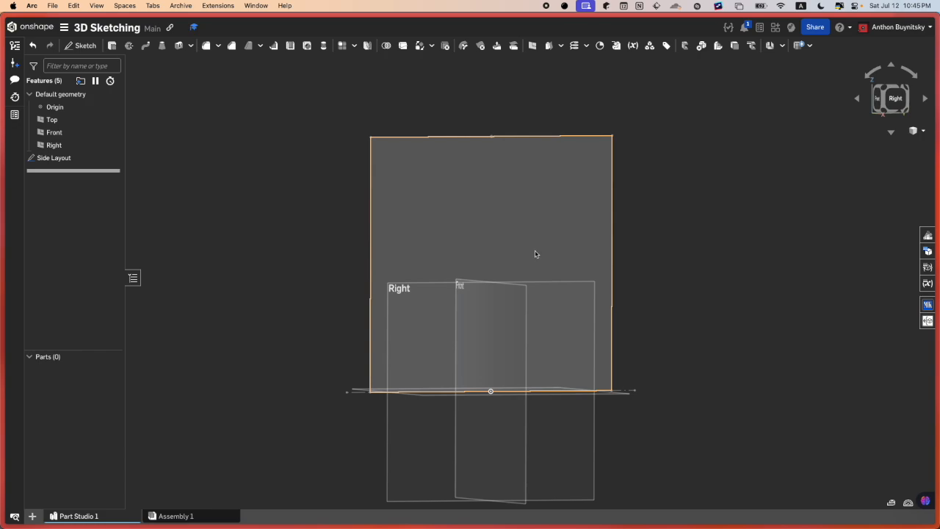
{"action": "right_click_drag", "start_coordinate": [534, 250], "coordinate": [521, 252]}
{"action": "right_click_drag", "start_coordinate": [716, 174], "coordinate": [672, 175]}
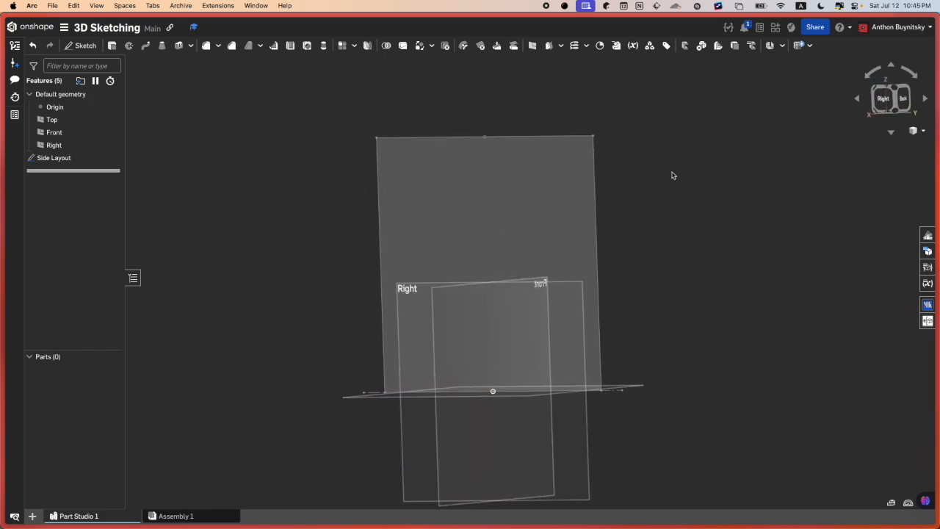
Step: Examine the Side Layout square's face and its vertical edge on the positive Y side from behind
{"action": "left_click", "coordinate": [594, 158]}
{"action": "left_click", "coordinate": [517, 213]}
{"action": "key", "text": "space"}
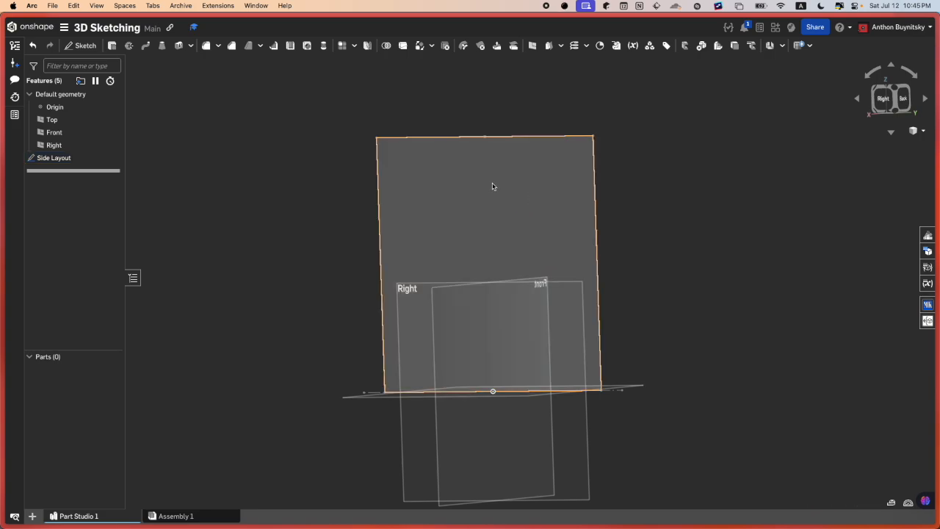
{"action": "left_click", "coordinate": [899, 100]}
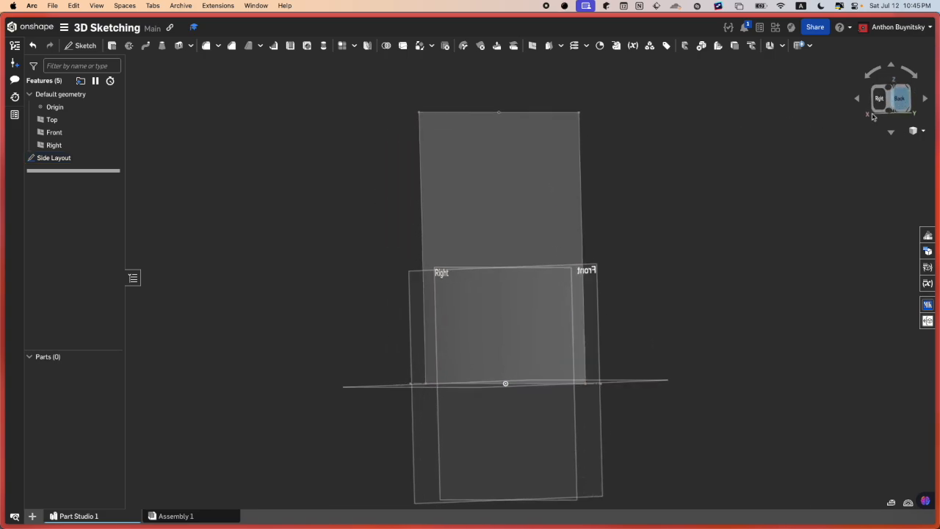
{"action": "mouse_move", "coordinate": [496, 207]}
{"action": "right_mouse_down"}
{"action": "mouse_move", "coordinate": [503, 212]}
{"action": "mouse_move", "coordinate": [496, 170]}
{"action": "right_mouse_up"}
{"action": "left_click", "coordinate": [497, 169]}
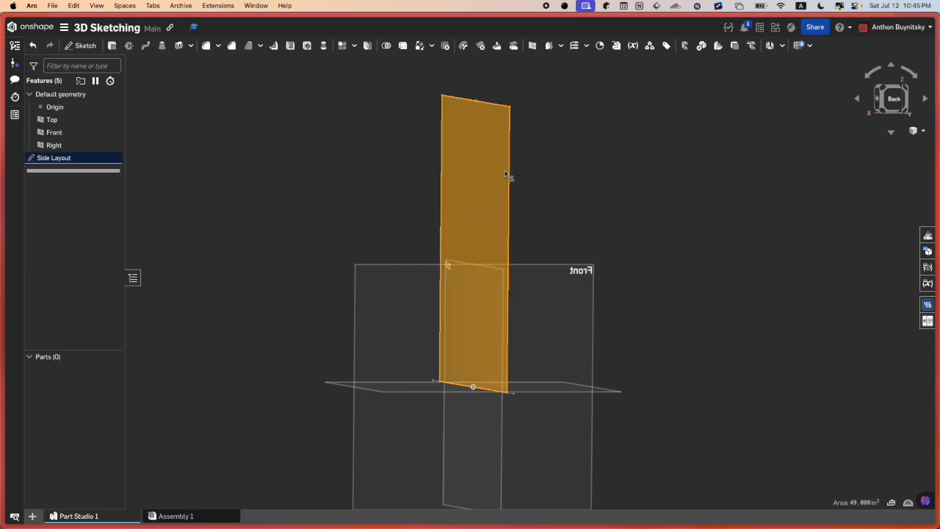
{"action": "left_click", "coordinate": [519, 181]}
{"action": "middle_click_drag", "start_coordinate": [521, 179], "coordinate": [411, 189]}
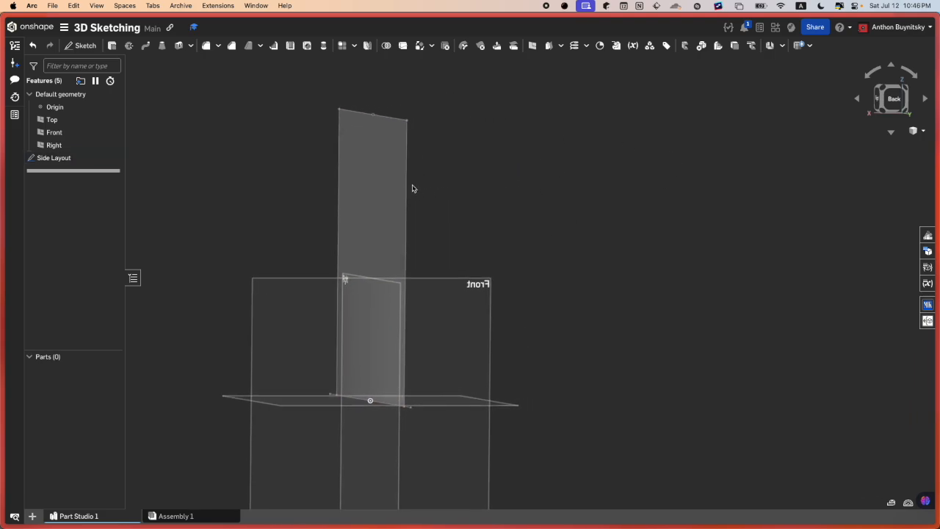
{"action": "left_click", "coordinate": [400, 140]}
{"action": "key", "text": "space"}
{"action": "middle_click_drag", "start_coordinate": [411, 139], "coordinate": [436, 157]}
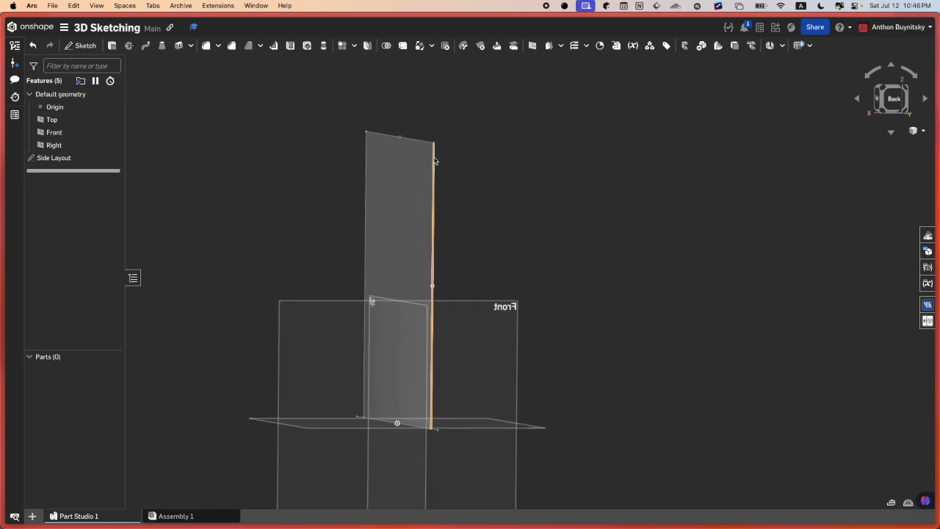
{"action": "left_click", "coordinate": [389, 175]}
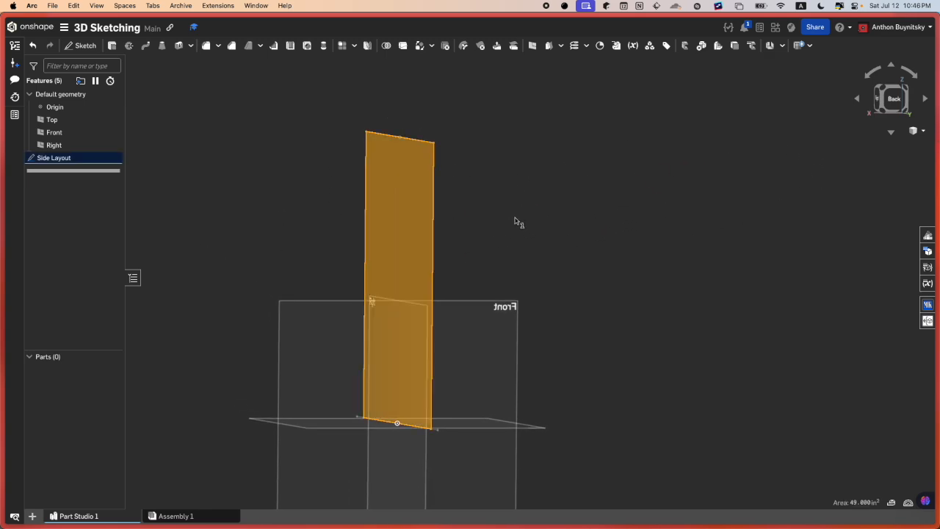
{"action": "left_click", "coordinate": [420, 188]}
{"action": "left_click", "coordinate": [429, 171]}
{"action": "key", "text": "space"}
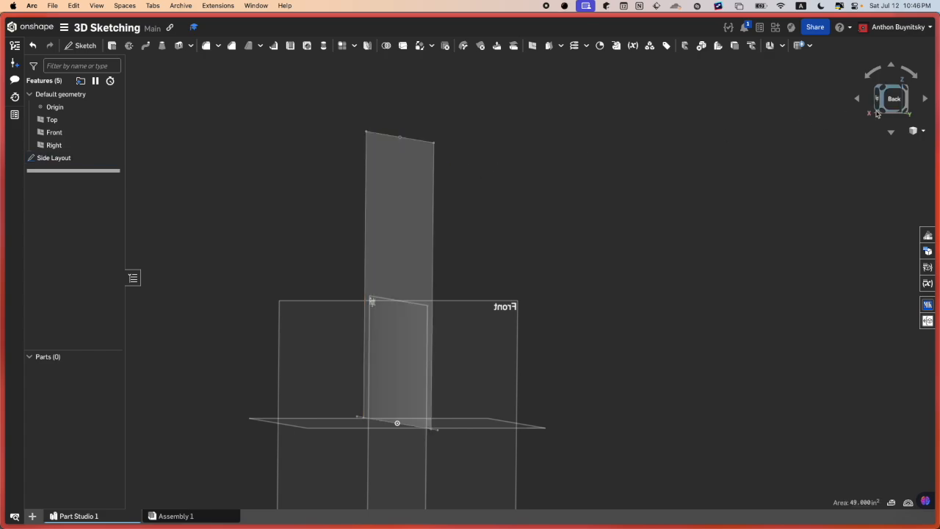
Step: Create a Line angle plane at 90 deg through the Side Layout square's vertical edge on the positive Y side
{"action": "left_click", "coordinate": [885, 105]}
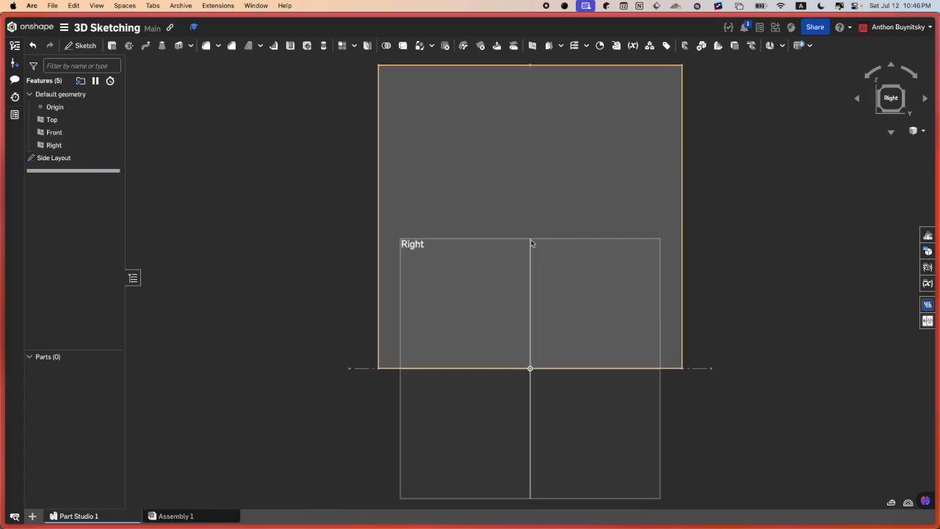
{"action": "middle_click_drag", "start_coordinate": [513, 180], "coordinate": [510, 237]}
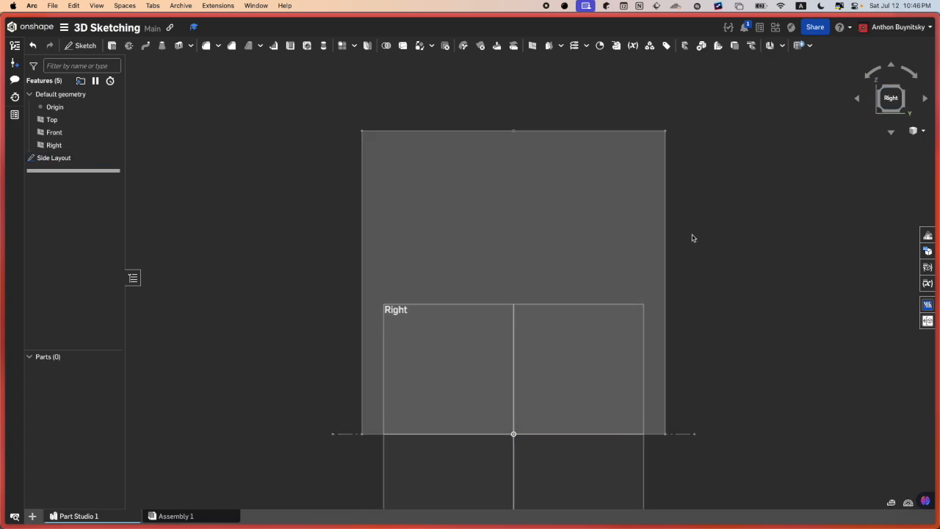
{"action": "right_click_drag", "start_coordinate": [692, 235], "coordinate": [676, 235]}
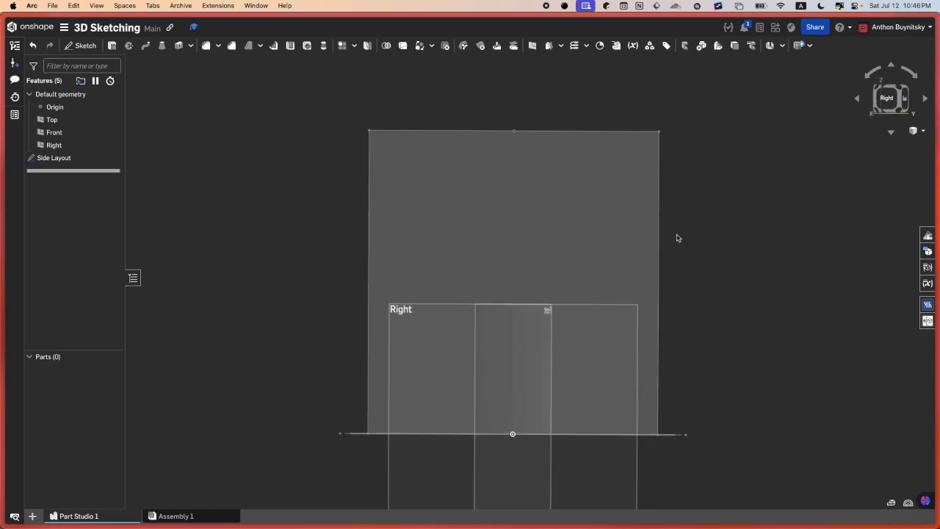
{"action": "left_click", "coordinate": [533, 46]}
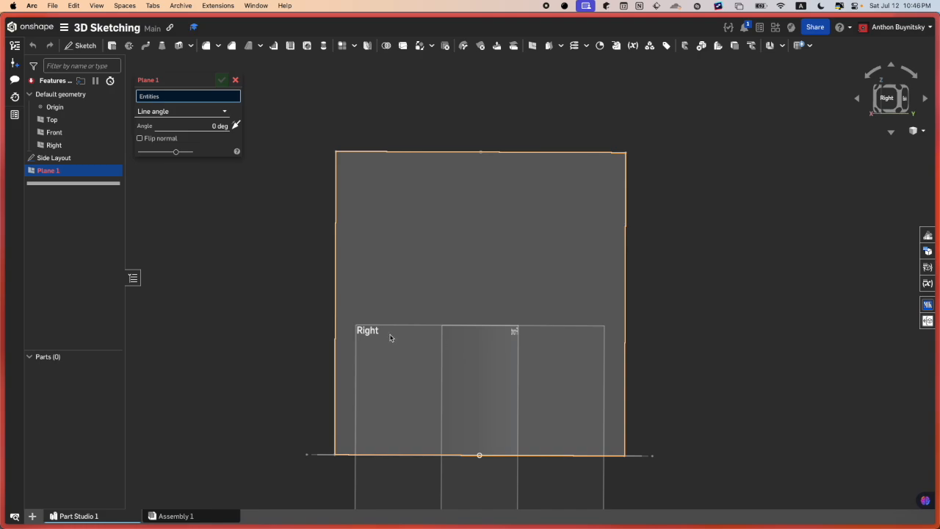
{"action": "right_click_drag", "start_coordinate": [391, 337], "coordinate": [642, 254]}
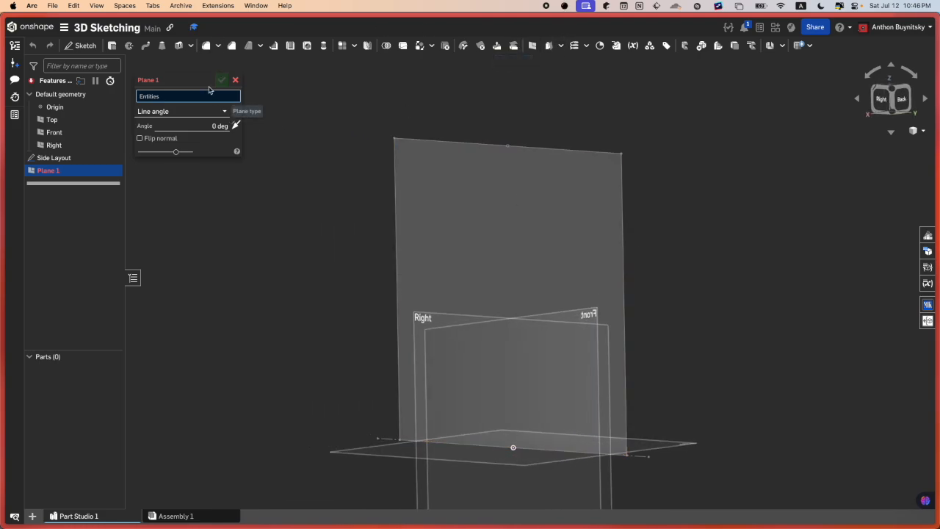
{"action": "left_click", "coordinate": [625, 242]}
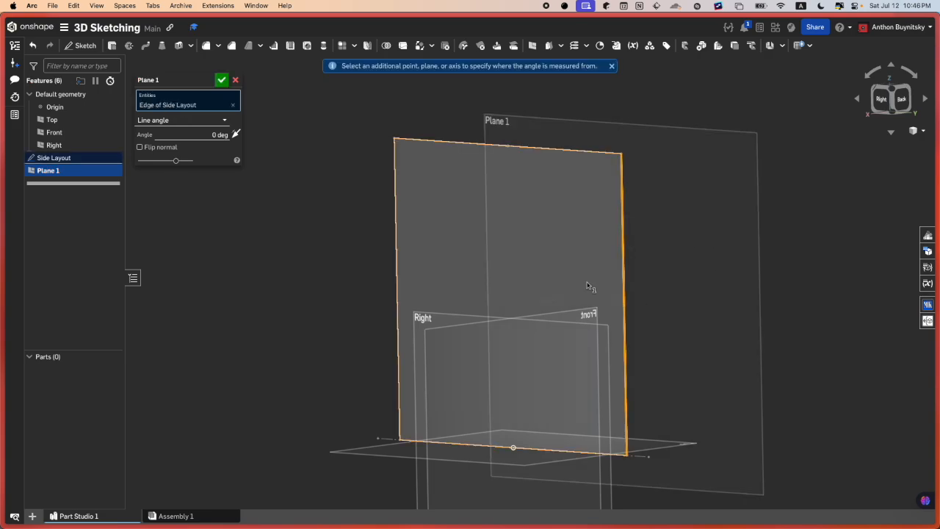
{"action": "right_click_drag", "start_coordinate": [474, 231], "coordinate": [460, 228]}
{"action": "left_click", "coordinate": [218, 135]}
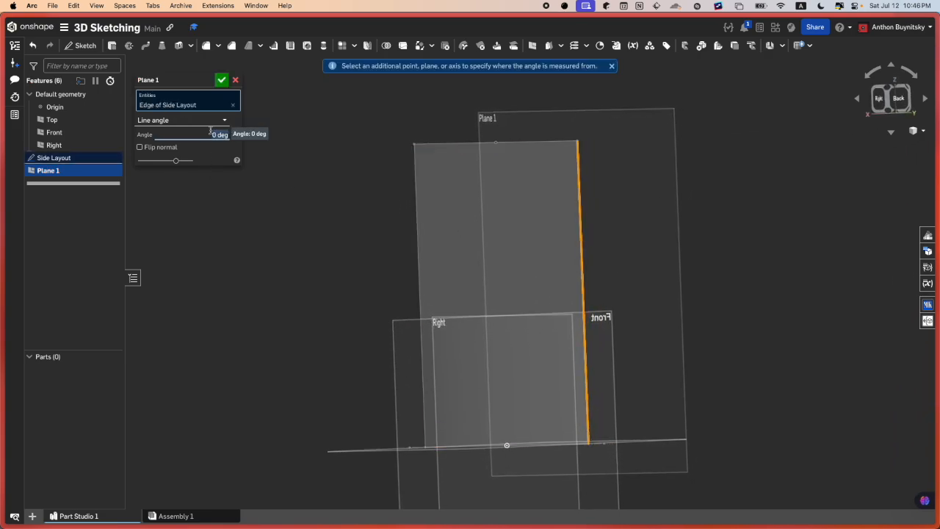
{"action": "type", "text": "90"}
{"action": "key", "text": "Return"}
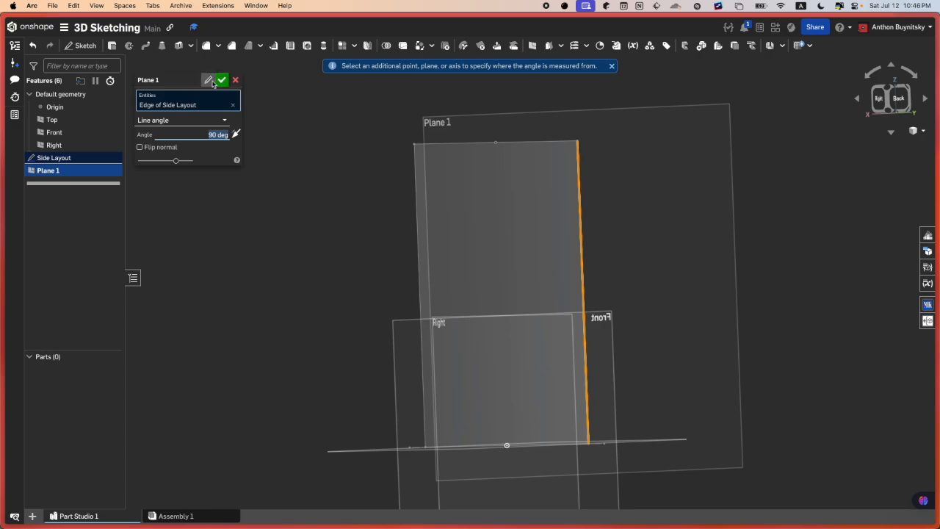
Step: Rename the new plane as Front and accept it
{"action": "left_click", "coordinate": [210, 79]}
{"action": "type", "text": "Frn"}
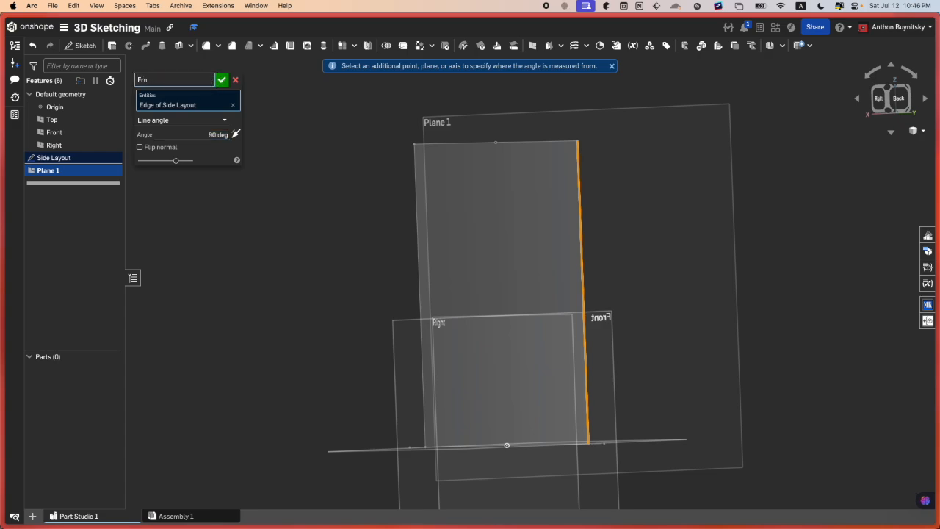
{"action": "type", "text": "tt"}
{"action": "key", "text": "Return"}
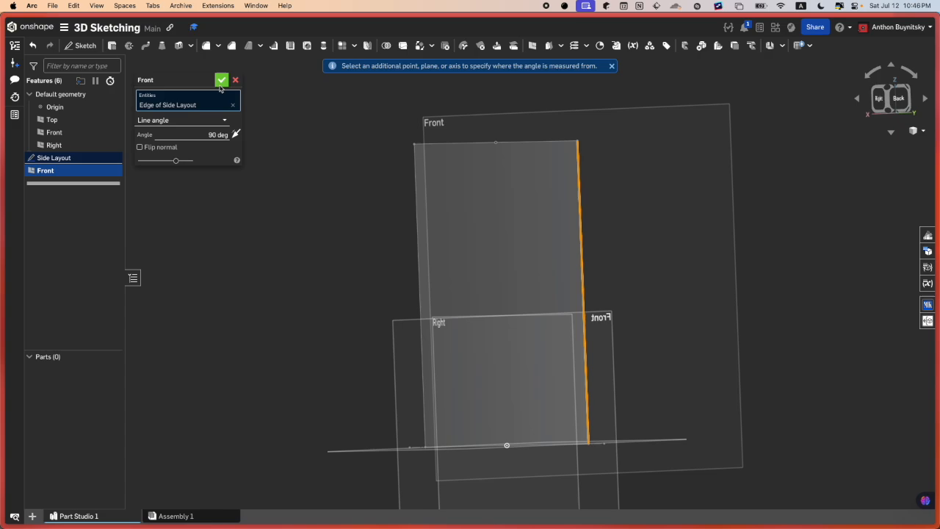
{"action": "left_click", "coordinate": [220, 78]}
Step: Examine the new Front plane's position relative to the square from the back and rotated views
{"action": "scroll", "coordinate": [465, 254], "scroll_direction": "down", "scroll_amount": 3}
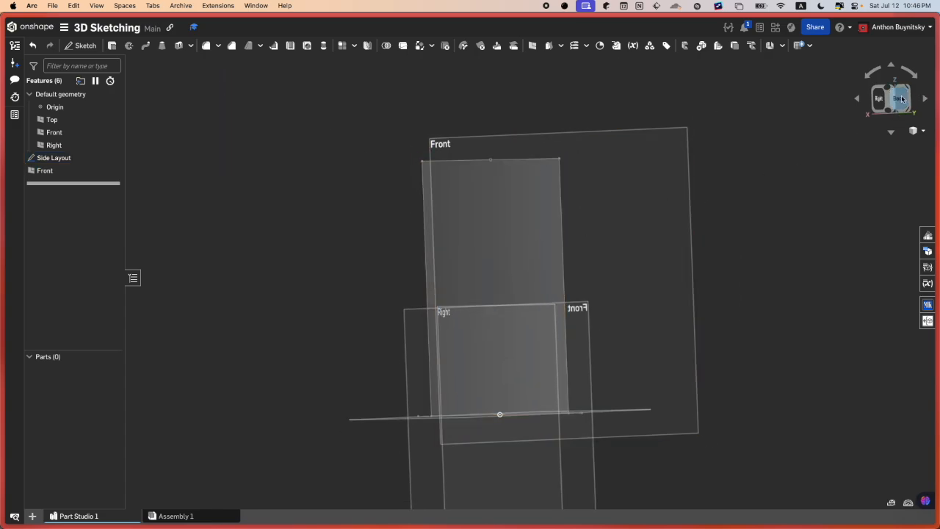
{"action": "left_click", "coordinate": [903, 98]}
{"action": "right_click_drag", "start_coordinate": [512, 220], "coordinate": [561, 219]}
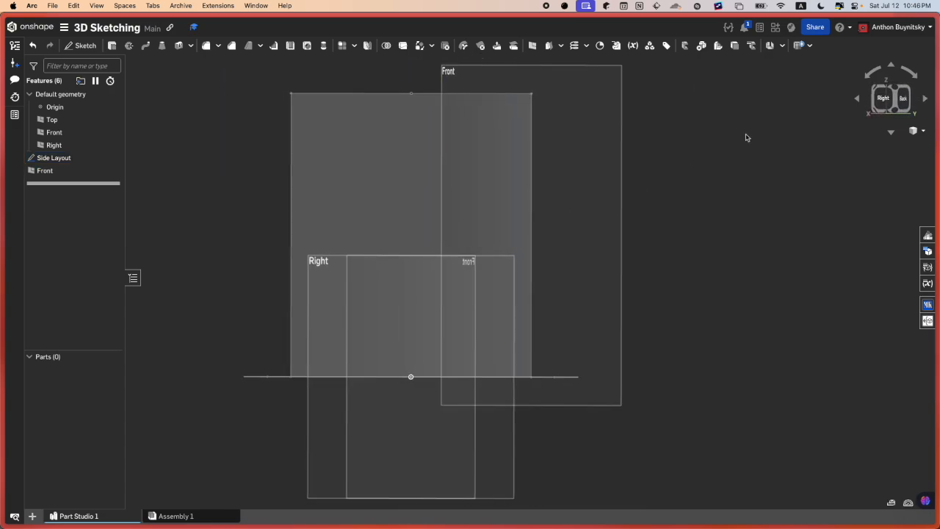
{"action": "left_click", "coordinate": [904, 99]}
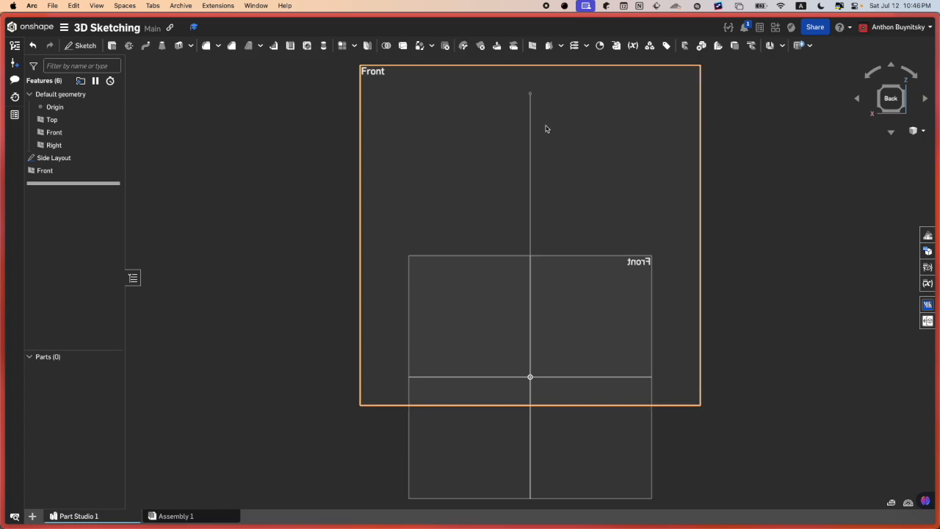
{"action": "scroll", "coordinate": [540, 134], "scroll_direction": "up", "scroll_amount": 3}
{"action": "scroll", "coordinate": [522, 156], "scroll_direction": "down", "scroll_amount": 3}
{"action": "right_click_drag", "start_coordinate": [521, 156], "coordinate": [533, 154]}
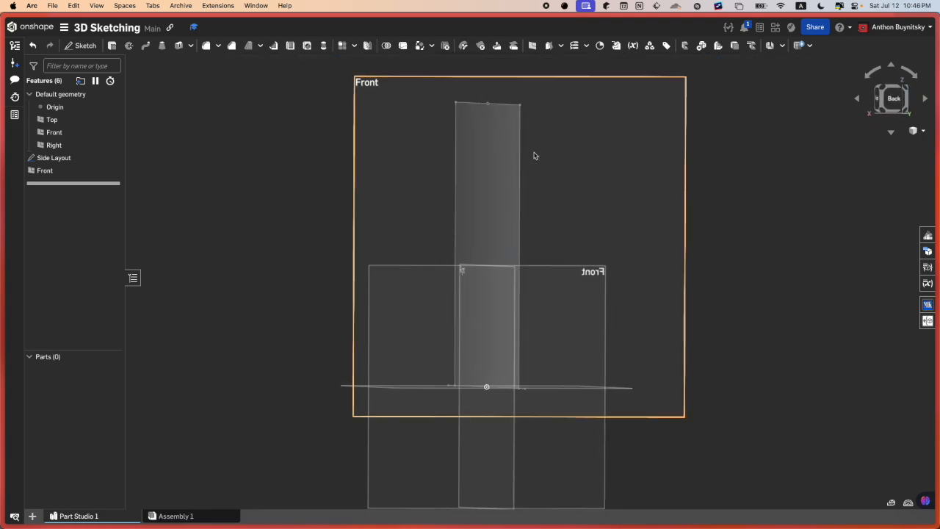
{"action": "left_click", "coordinate": [900, 102]}
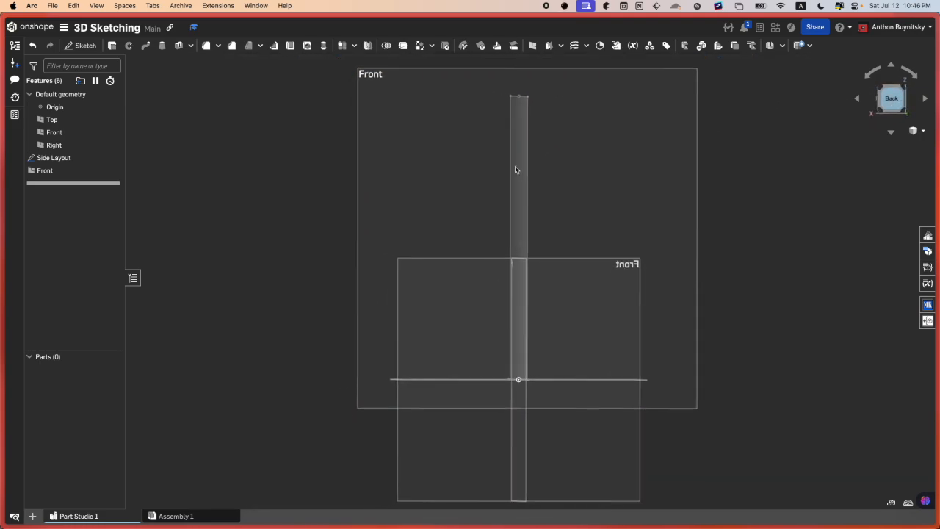
{"action": "scroll", "coordinate": [542, 108], "scroll_direction": "up", "scroll_amount": 3}
{"action": "scroll", "coordinate": [510, 188], "scroll_direction": "down", "scroll_amount": 3}
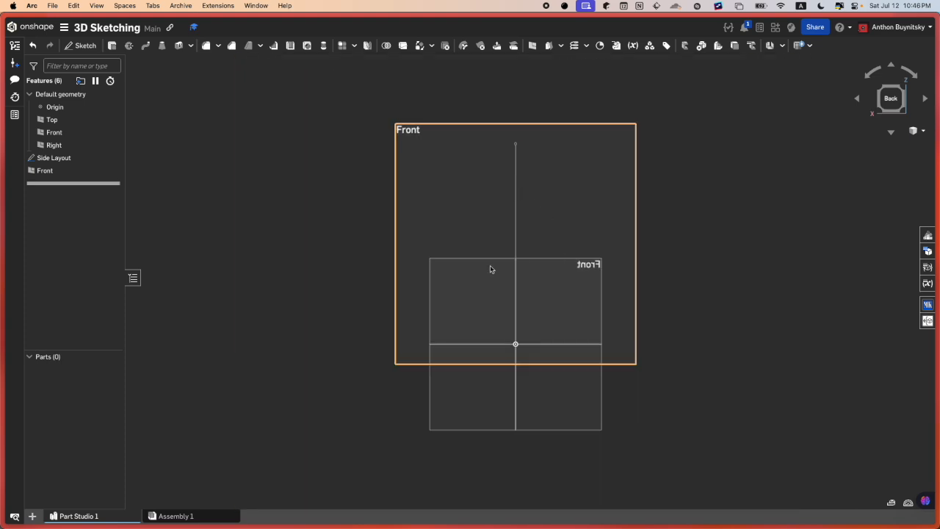
{"action": "scroll", "coordinate": [525, 213], "scroll_direction": "up", "scroll_amount": 1}
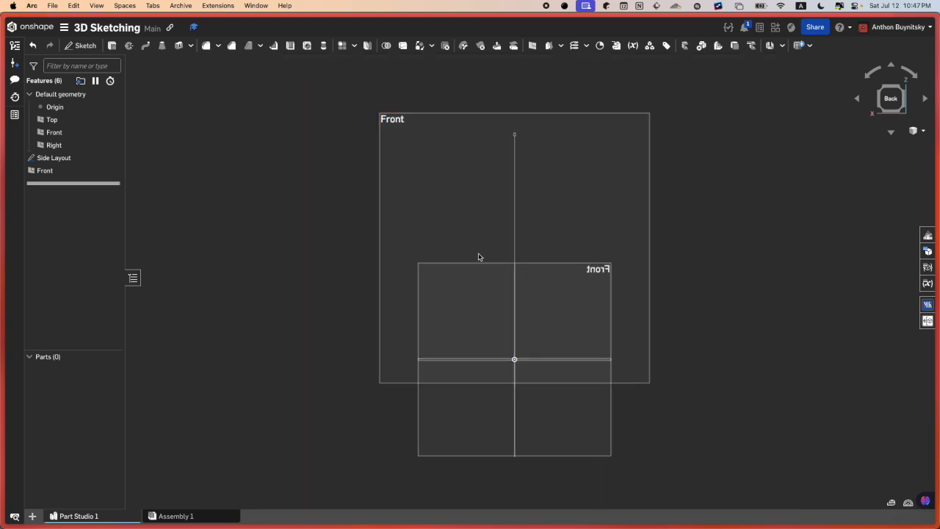
{"action": "right_click_drag", "start_coordinate": [479, 257], "coordinate": [549, 255]}
{"action": "left_click", "coordinate": [905, 110]}
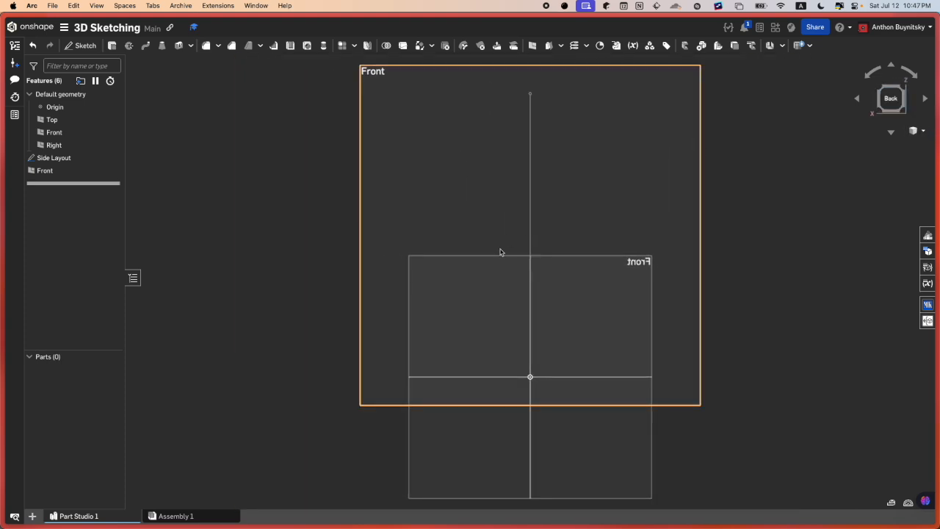
Step: Start a new sketch on the Front plane at the Side Layout square's edge
{"action": "scroll", "coordinate": [555, 186], "scroll_direction": "down", "scroll_amount": 2}
{"action": "middle_click_drag", "start_coordinate": [526, 194], "coordinate": [388, 203]}
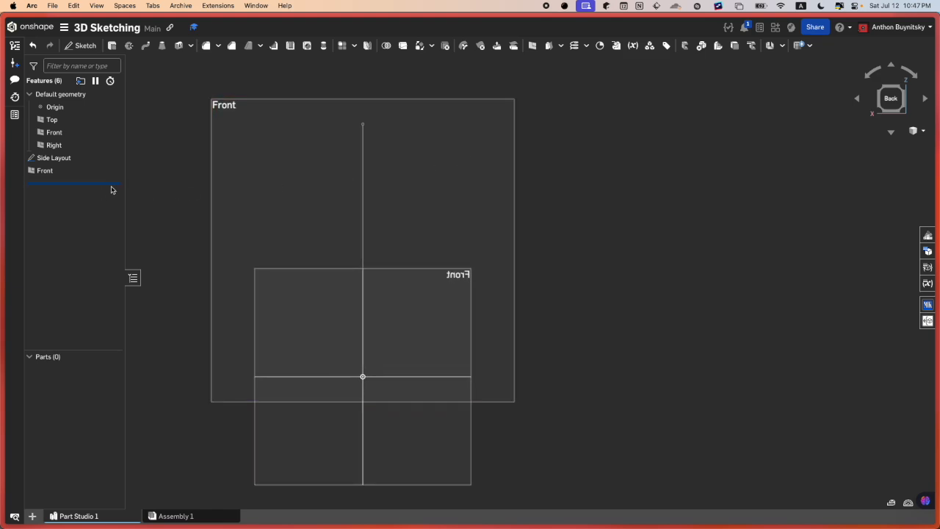
{"action": "key", "text": "shift+s"}
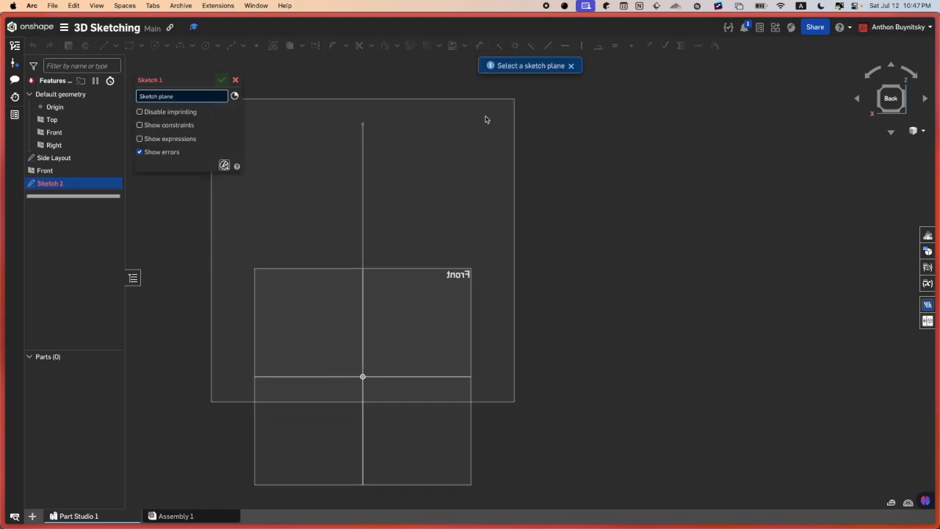
{"action": "left_click", "coordinate": [458, 184]}
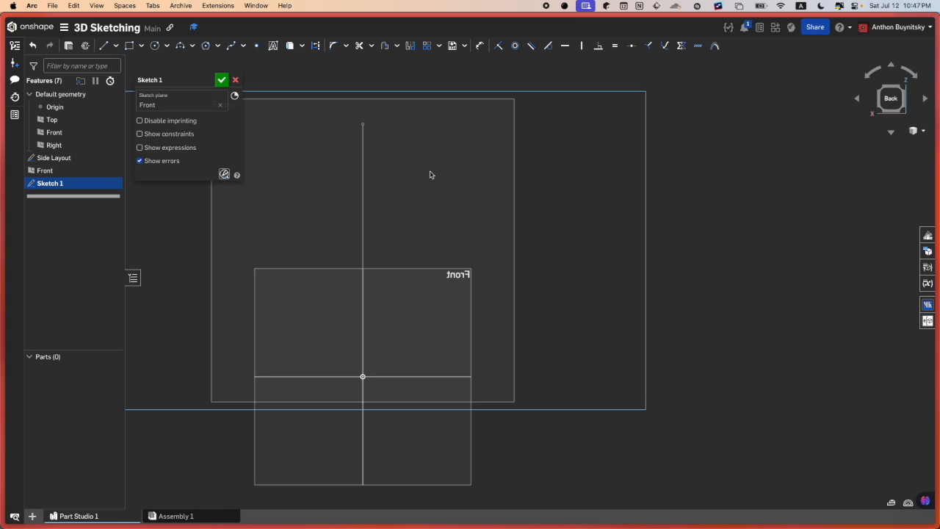
{"action": "middle_click_drag", "start_coordinate": [336, 168], "coordinate": [398, 186]}
{"action": "key", "text": "g"}
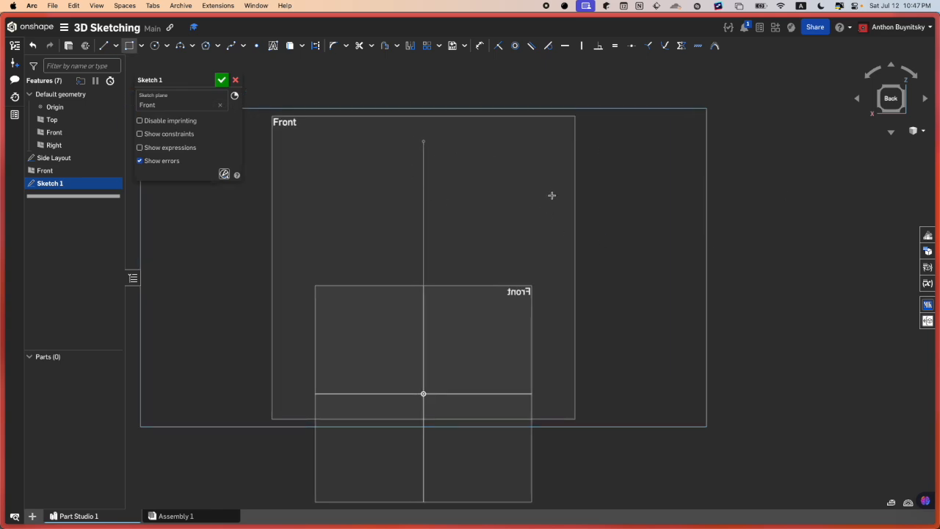
{"action": "key", "text": "Escape"}
Step: Rename the created Front plane as Front Box
{"action": "right_click", "coordinate": [61, 171]}
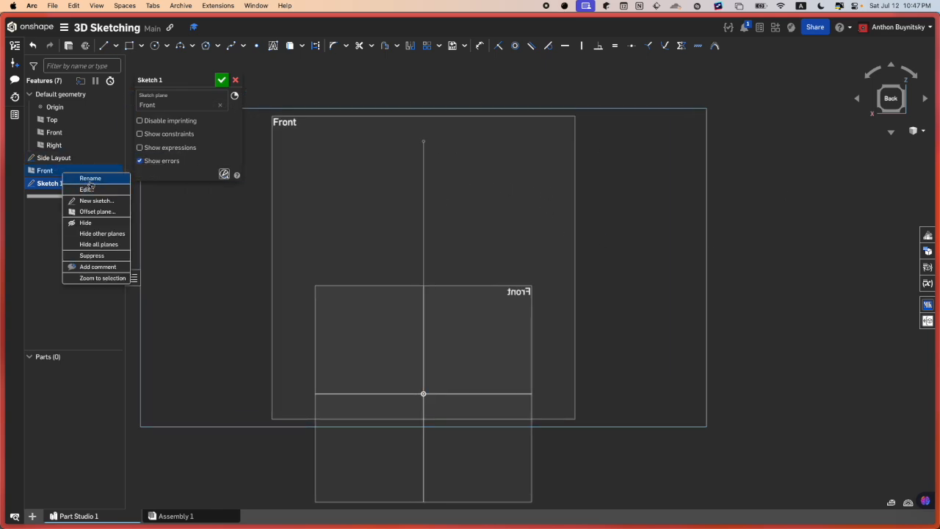
{"action": "key", "text": "Return"}
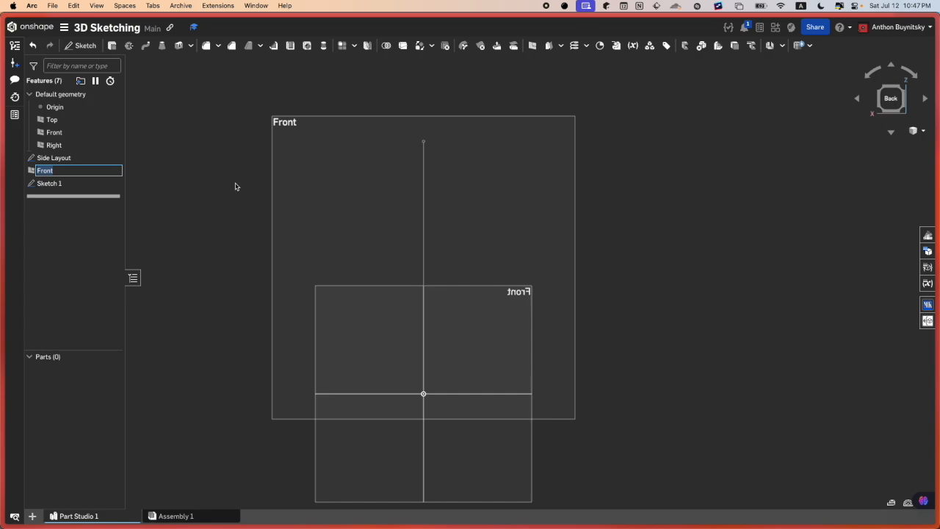
{"action": "type", "text": "Fr"}
{"action": "key", "text": "Return"}
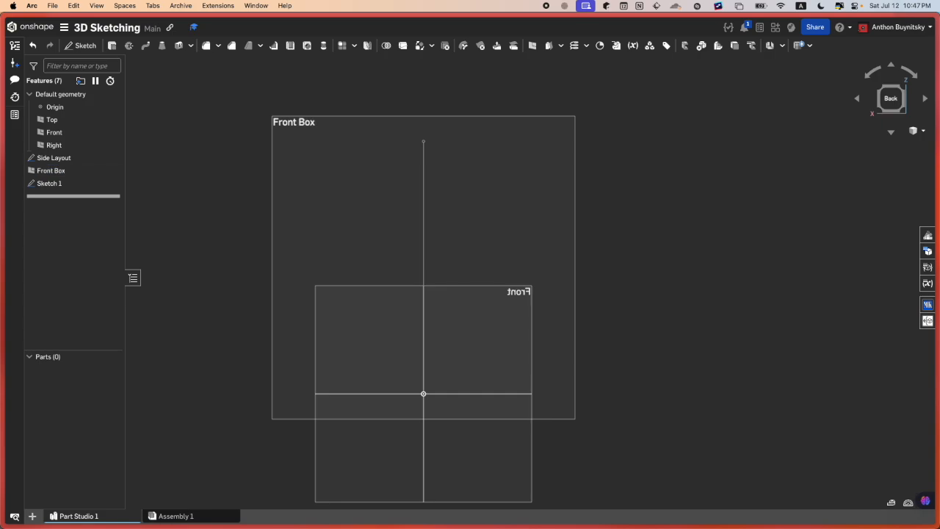
Step: Reopen the sketch on the Front Box plane for editing
{"action": "double_click", "coordinate": [51, 184]}
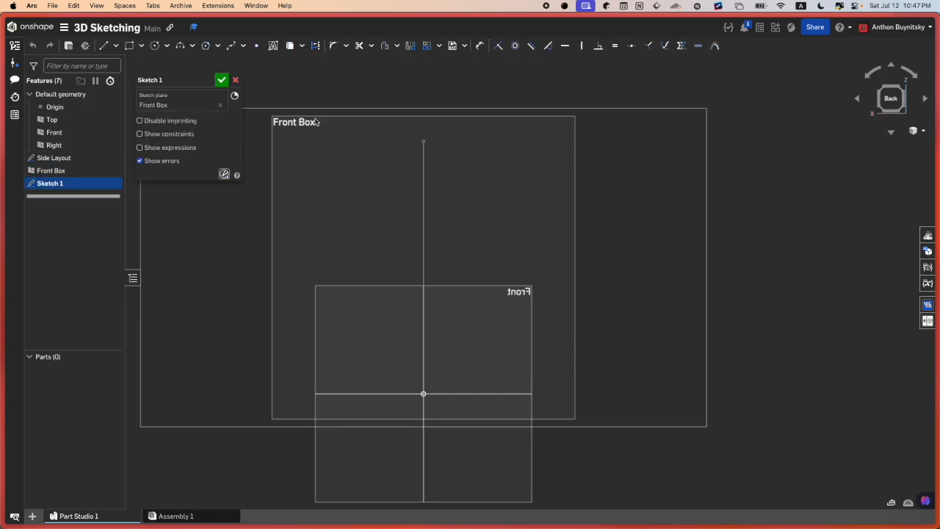
{"action": "key", "text": "g"}
{"action": "key", "text": "Escape"}
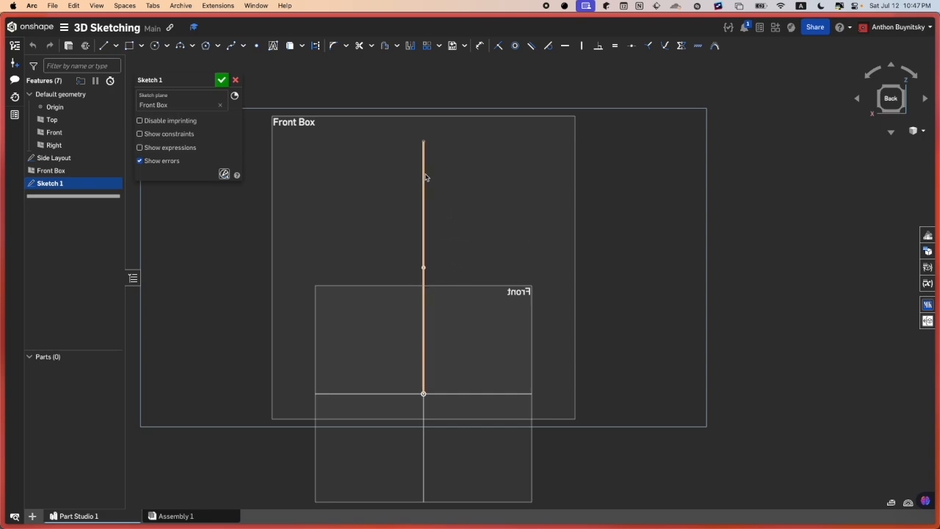
{"action": "key", "text": "g"}
{"action": "key", "text": "Escape"}
Step: Examine how the Side Layout square's vertical edge lies on the Front Box sketch plane from rotated and back views
{"action": "mouse_move", "coordinate": [423, 157]}
{"action": "right_mouse_down"}
{"action": "mouse_move", "coordinate": [431, 155]}
{"action": "mouse_move", "coordinate": [393, 168]}
{"action": "mouse_move", "coordinate": [456, 178]}
{"action": "mouse_move", "coordinate": [407, 182]}
{"action": "right_mouse_up"}
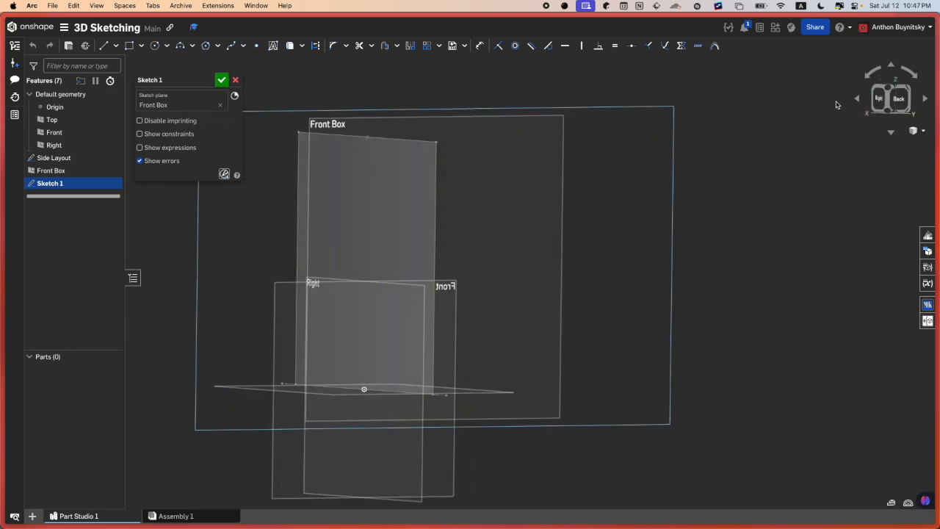
{"action": "left_click", "coordinate": [898, 99]}
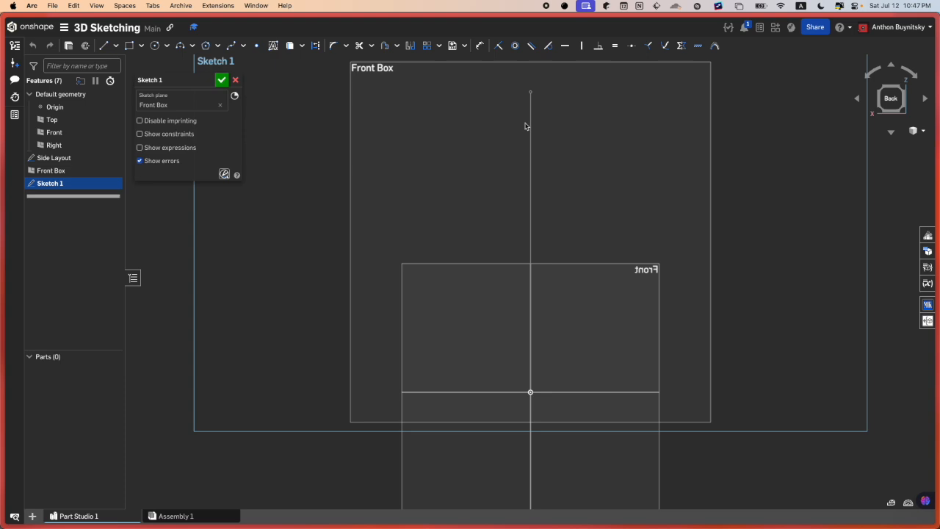
{"action": "middle_click_drag", "start_coordinate": [533, 137], "coordinate": [489, 142]}
{"action": "mouse_move", "coordinate": [489, 142]}
{"action": "right_mouse_down"}
{"action": "mouse_move", "coordinate": [472, 152]}
{"action": "mouse_move", "coordinate": [504, 144]}
{"action": "right_mouse_up"}
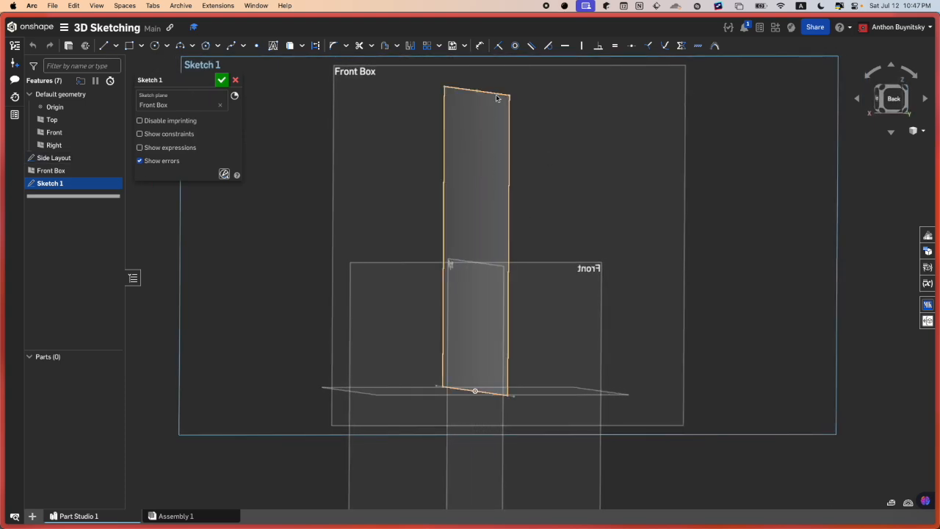
{"action": "left_click", "coordinate": [450, 150]}
{"action": "mouse_move", "coordinate": [453, 149]}
{"action": "right_mouse_down"}
{"action": "mouse_move", "coordinate": [455, 170]}
{"action": "mouse_move", "coordinate": [445, 167]}
{"action": "right_mouse_up"}
{"action": "left_click", "coordinate": [446, 167]}
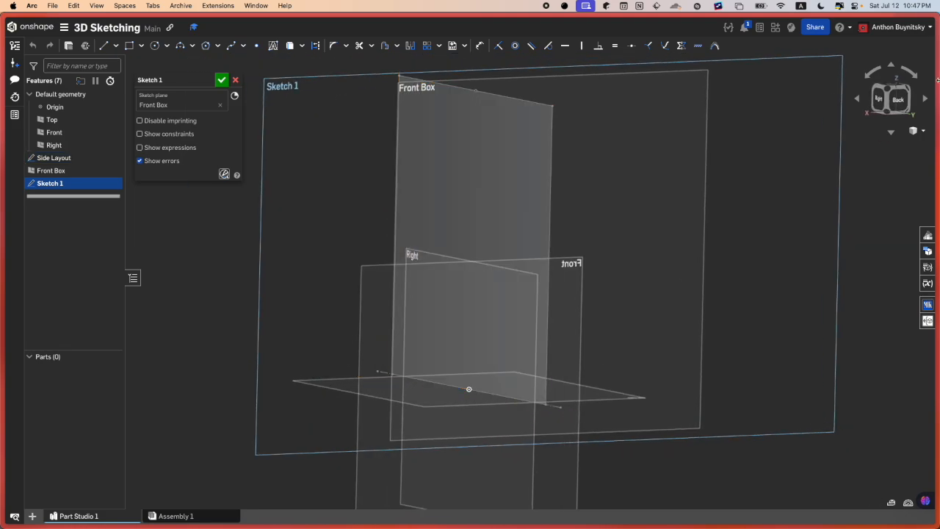
Step: Draw a center-point rectangle from the Side Layout edge's midpoint, matching the edge's 7 in height and about 9.2 in wide
{"action": "left_click", "coordinate": [892, 106]}
{"action": "key", "text": "g"}
{"action": "middle_click_drag", "start_coordinate": [566, 143], "coordinate": [477, 147]}
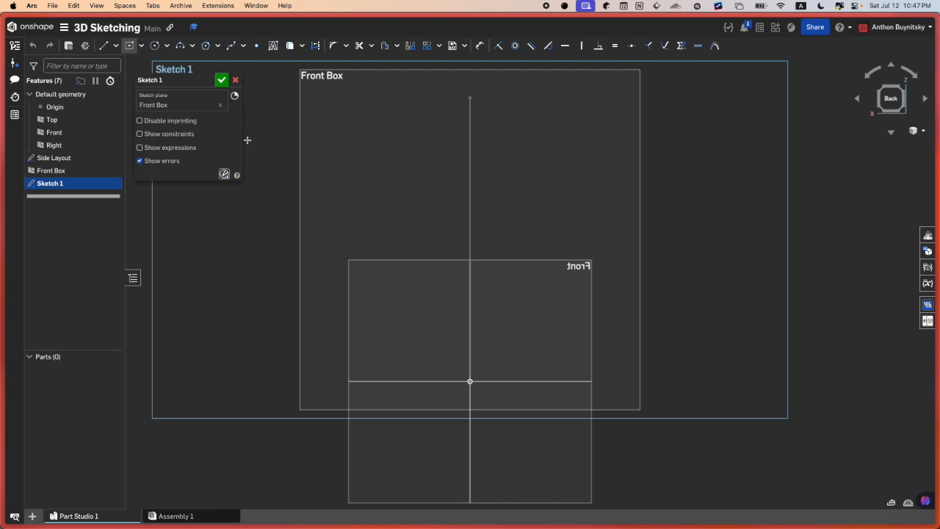
{"action": "left_click", "coordinate": [469, 240]}
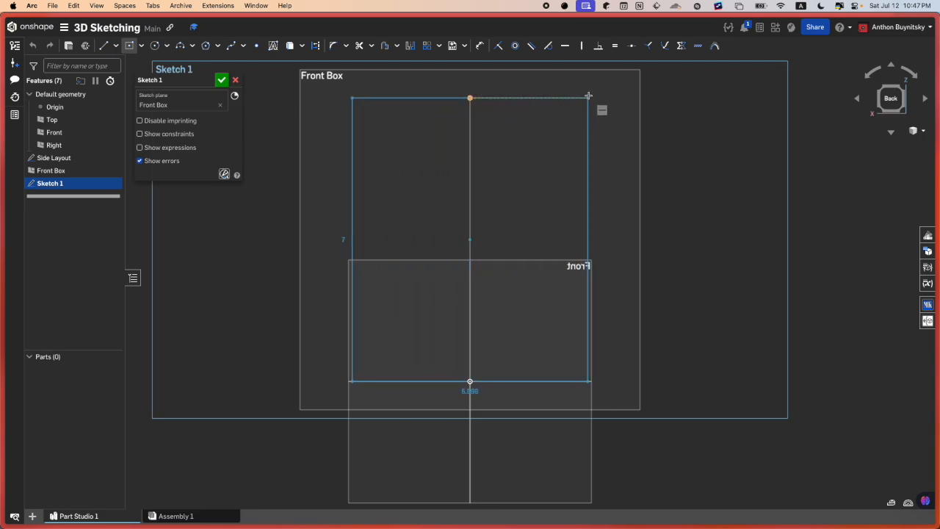
{"action": "left_click", "coordinate": [656, 95]}
{"action": "scroll", "coordinate": [581, 180], "scroll_direction": "down", "scroll_amount": 3}
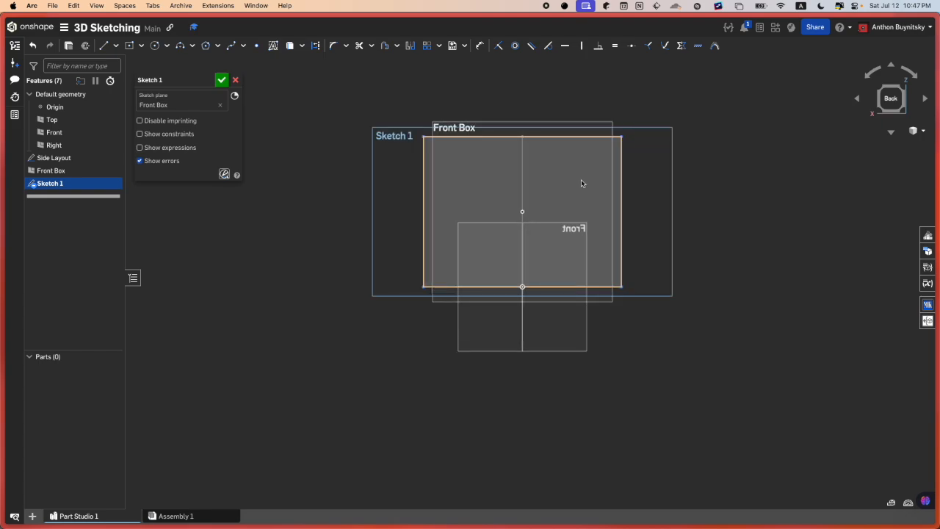
Step: Dimension the rectangle's top edge and set its width to 12 in
{"action": "scroll", "coordinate": [580, 182], "scroll_direction": "up", "scroll_amount": 5}
{"action": "key", "text": "u"}
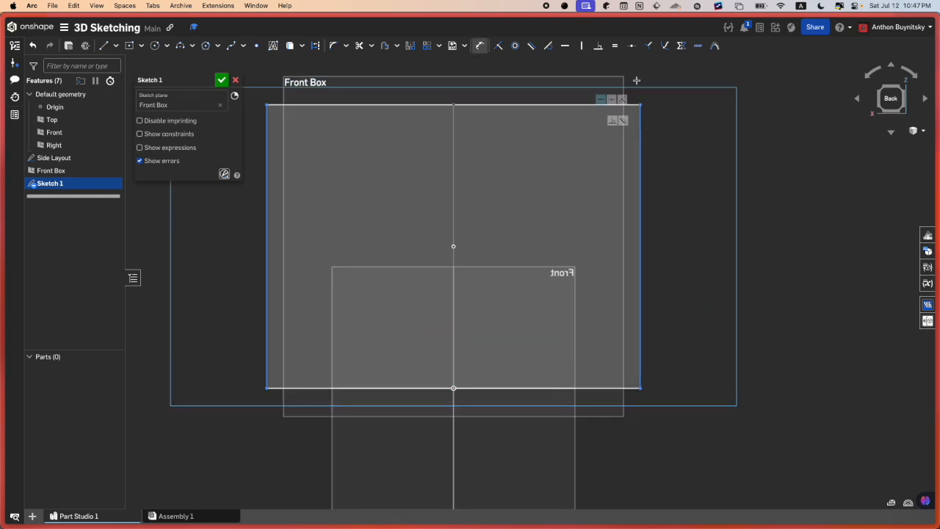
{"action": "left_click", "coordinate": [575, 105]}
{"action": "left_click", "coordinate": [584, 71]}
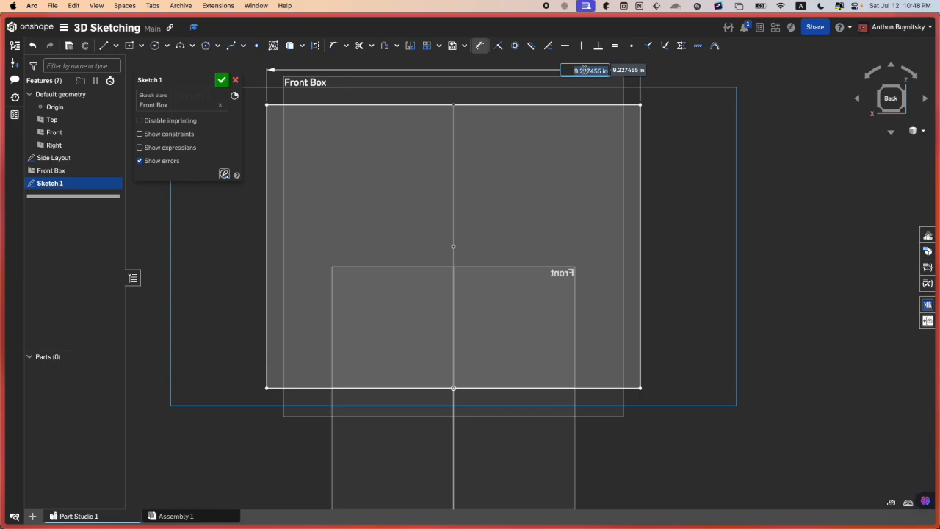
{"action": "type", "text": "12"}
{"action": "key", "text": "Return"}
Step: Rename the rectangle sketch as Front and accept it
{"action": "scroll", "coordinate": [572, 118], "scroll_direction": "down", "scroll_amount": 3}
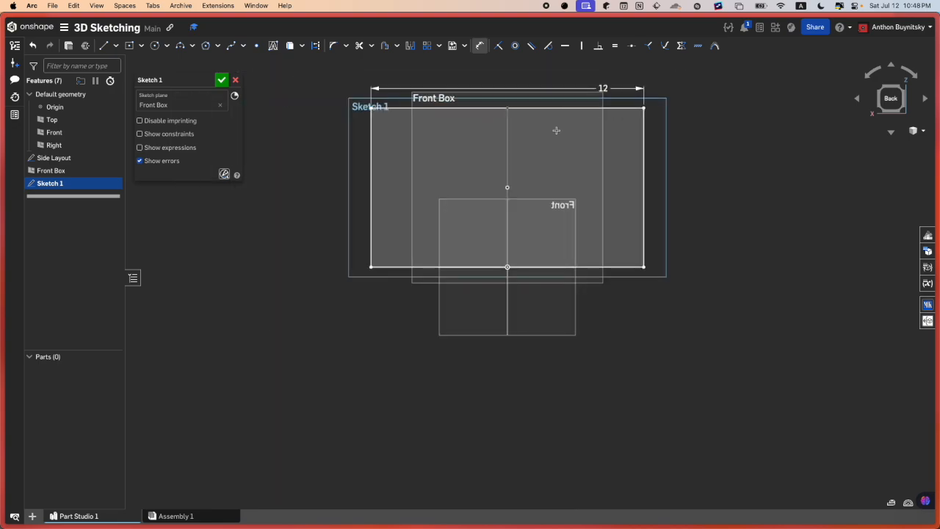
{"action": "middle_click_drag", "start_coordinate": [556, 130], "coordinate": [533, 168]}
{"action": "scroll", "coordinate": [521, 168], "scroll_direction": "up", "scroll_amount": 2}
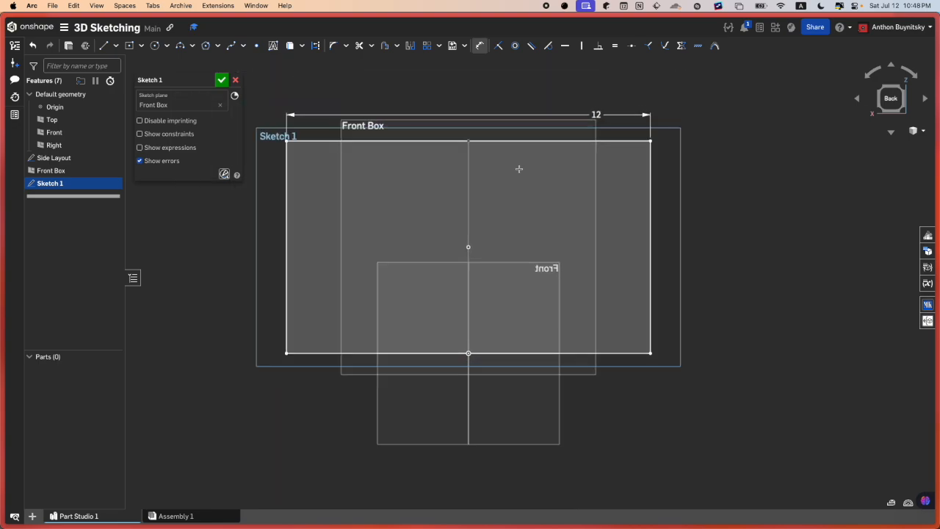
{"action": "left_click", "coordinate": [208, 79]}
{"action": "type", "text": "F"}
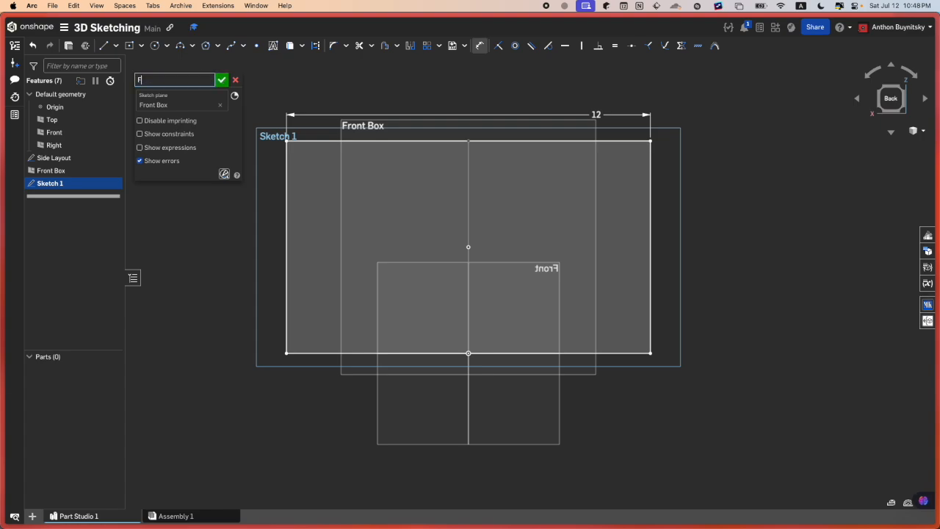
{"action": "type", "text": "ront"}
{"action": "key", "text": "Return"}
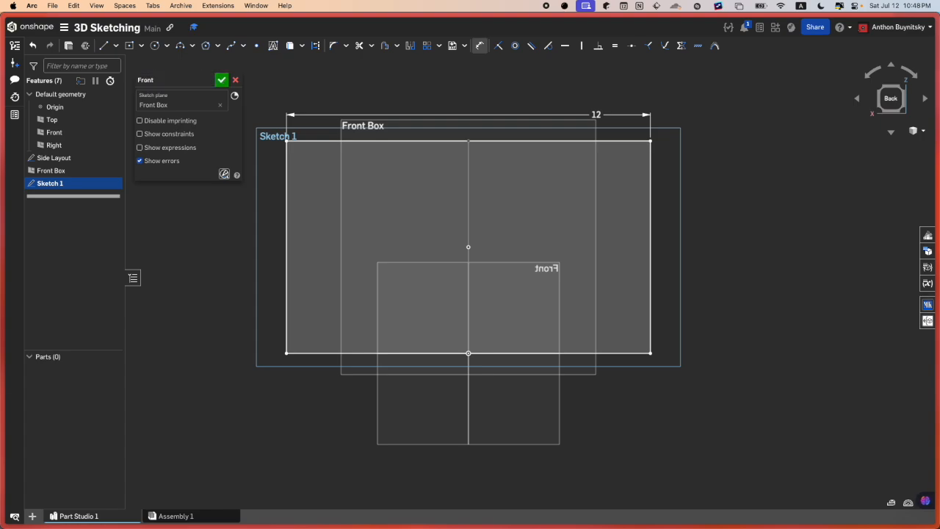
{"action": "left_click", "coordinate": [222, 79]}
Step: Examine how the Front rectangle meets the Side Layout square's edge in rotated and back views, reopening the Front sketch and accepting it
{"action": "scroll", "coordinate": [600, 160], "scroll_direction": "up", "scroll_amount": 1}
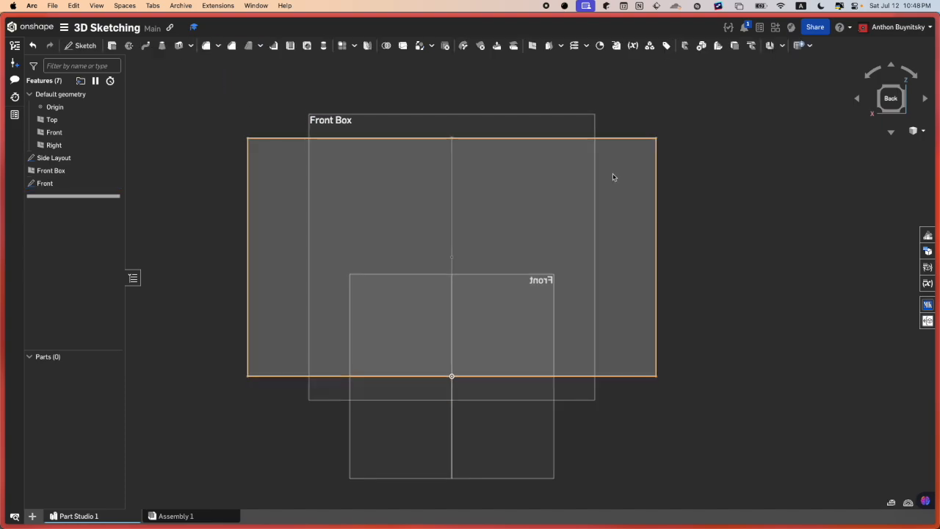
{"action": "left_click", "coordinate": [613, 174]}
{"action": "right_click_drag", "start_coordinate": [612, 174], "coordinate": [668, 185]}
{"action": "right_click_drag", "start_coordinate": [669, 183], "coordinate": [608, 165]}
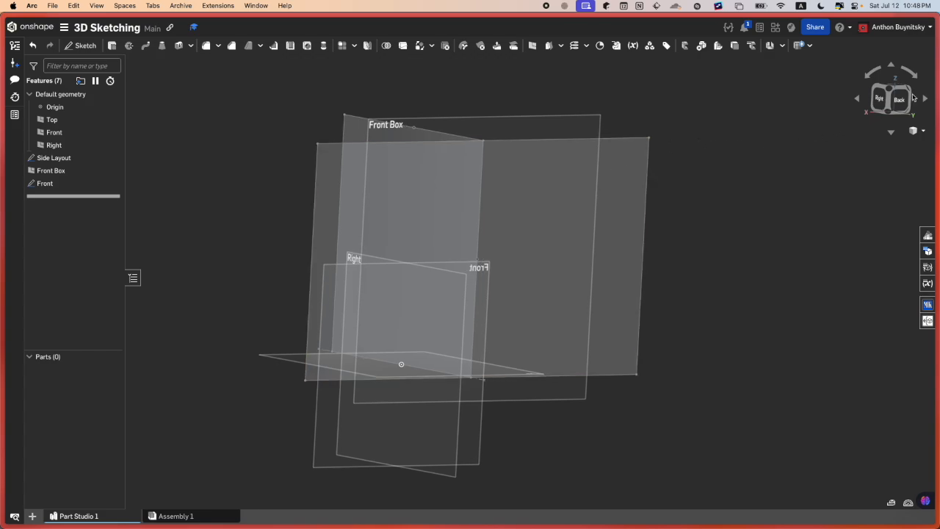
{"action": "left_click", "coordinate": [912, 98]}
{"action": "left_click", "coordinate": [71, 184]}
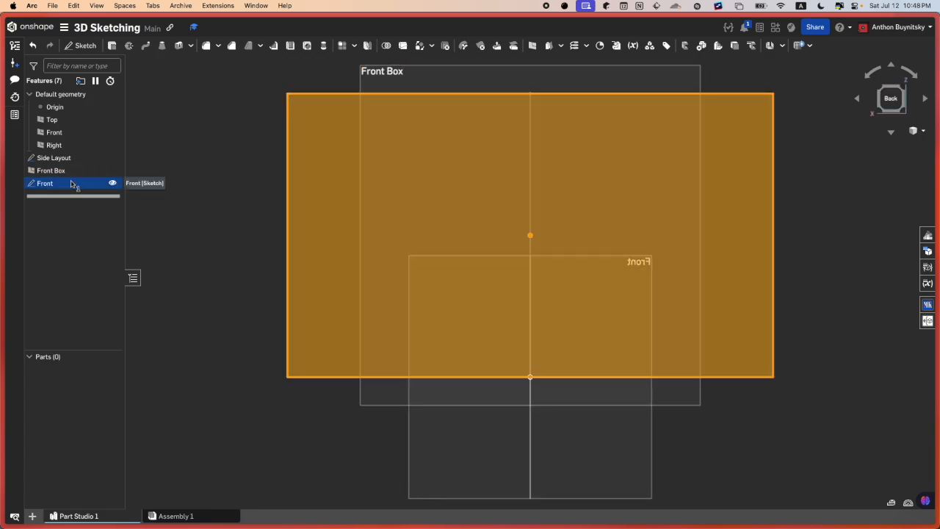
{"action": "double_click", "coordinate": [71, 184]}
{"action": "right_click_drag", "start_coordinate": [582, 197], "coordinate": [606, 203]}
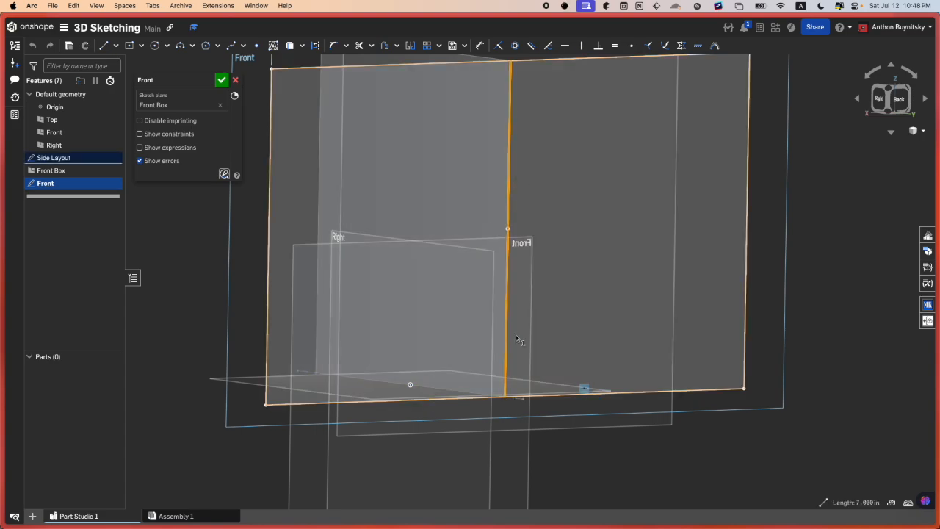
{"action": "scroll", "coordinate": [471, 211], "scroll_direction": "down", "scroll_amount": 3}
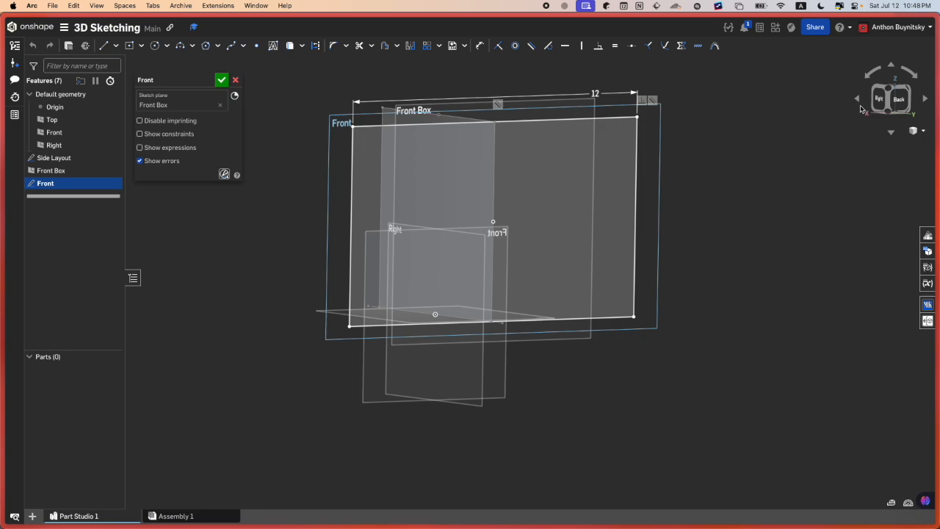
{"action": "left_click", "coordinate": [898, 102]}
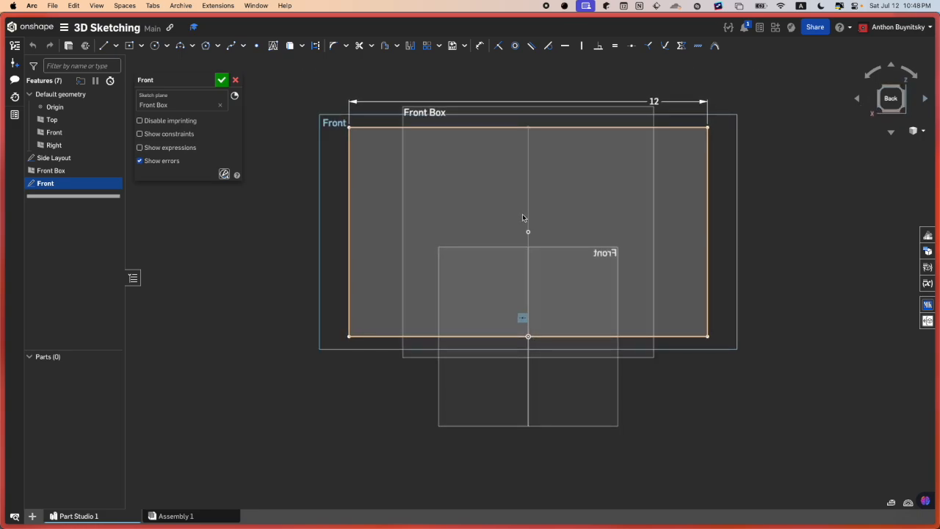
{"action": "right_click_drag", "start_coordinate": [522, 214], "coordinate": [577, 220]}
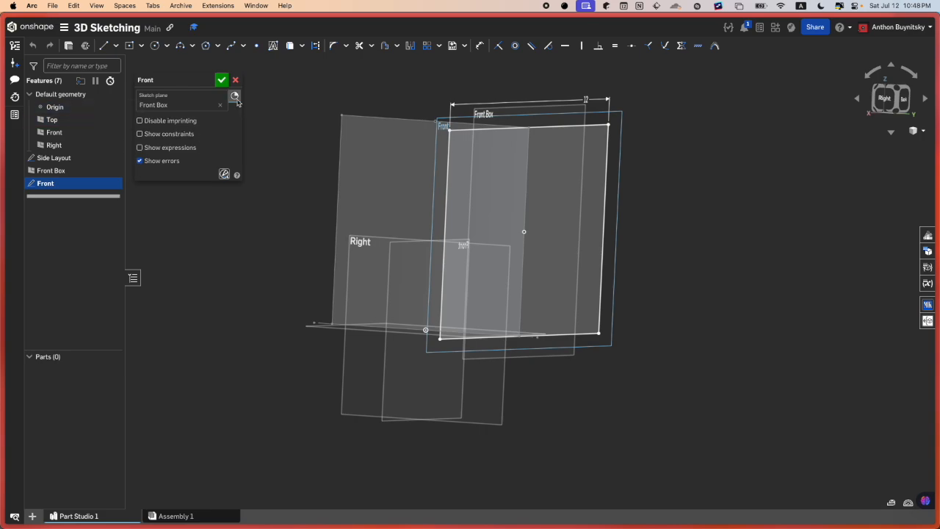
{"action": "left_click", "coordinate": [221, 80]}
Step: Measure the distance between the midpoints of the Side Layout square's top and bottom edges, then clear the selection
{"action": "scroll", "coordinate": [588, 138], "scroll_direction": "up", "scroll_amount": 3}
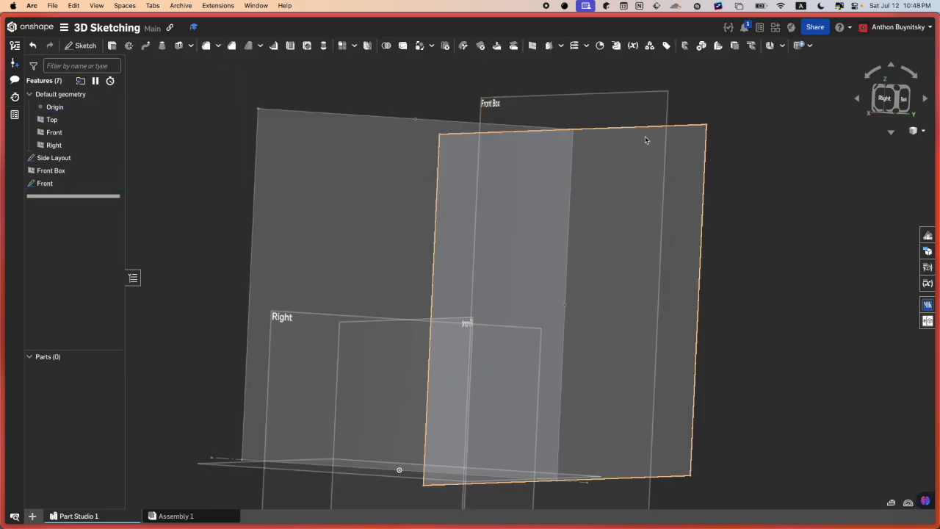
{"action": "left_click", "coordinate": [646, 139]}
{"action": "key", "text": "space"}
{"action": "scroll", "coordinate": [419, 253], "scroll_direction": "down", "scroll_amount": 4}
{"action": "right_click_drag", "start_coordinate": [419, 253], "coordinate": [425, 252]}
{"action": "scroll", "coordinate": [416, 222], "scroll_direction": "up", "scroll_amount": 2}
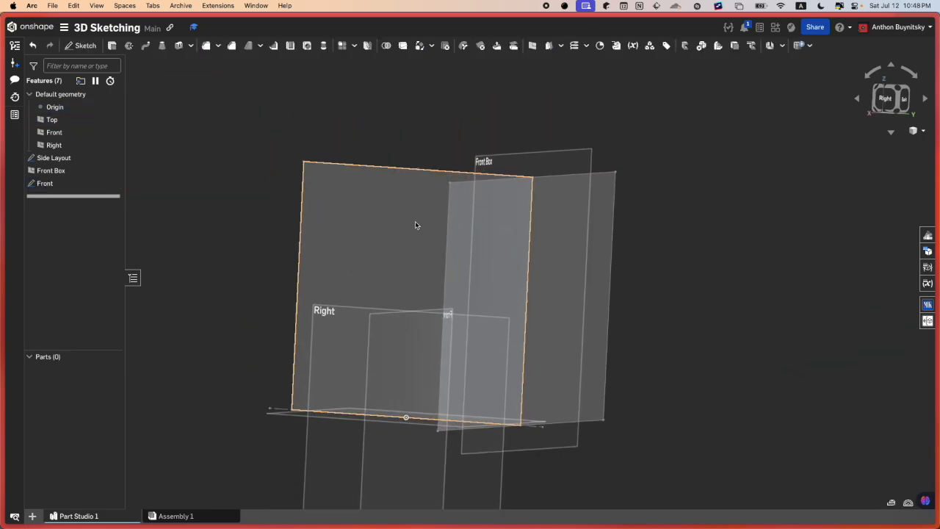
{"action": "left_click", "coordinate": [418, 171]}
{"action": "left_click", "coordinate": [426, 160]}
{"action": "right_click_drag", "start_coordinate": [415, 184], "coordinate": [437, 182]}
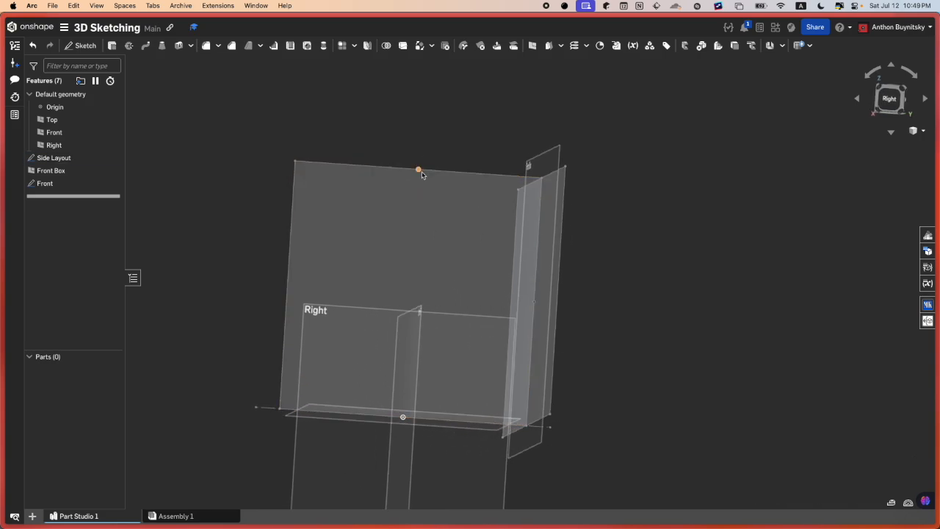
{"action": "left_click", "coordinate": [420, 172]}
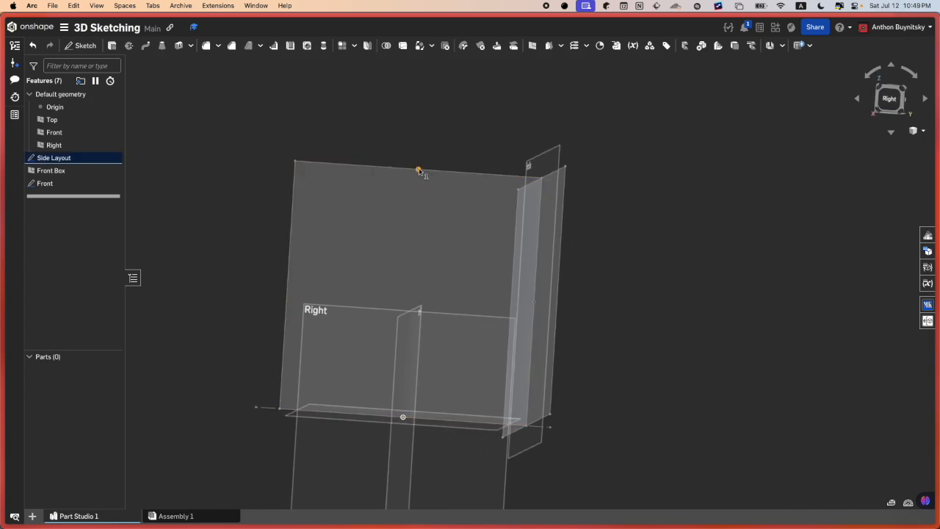
{"action": "left_click", "coordinate": [403, 417]}
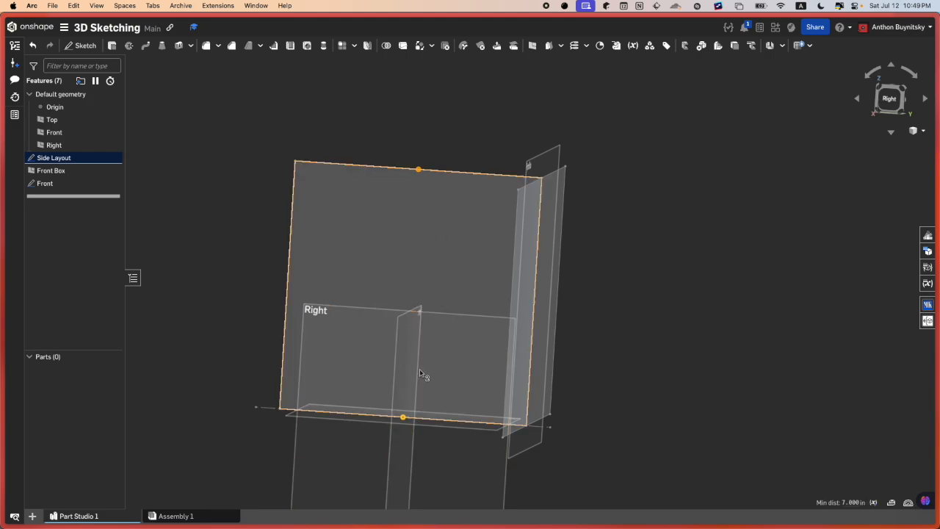
{"action": "left_click", "coordinate": [426, 162]}
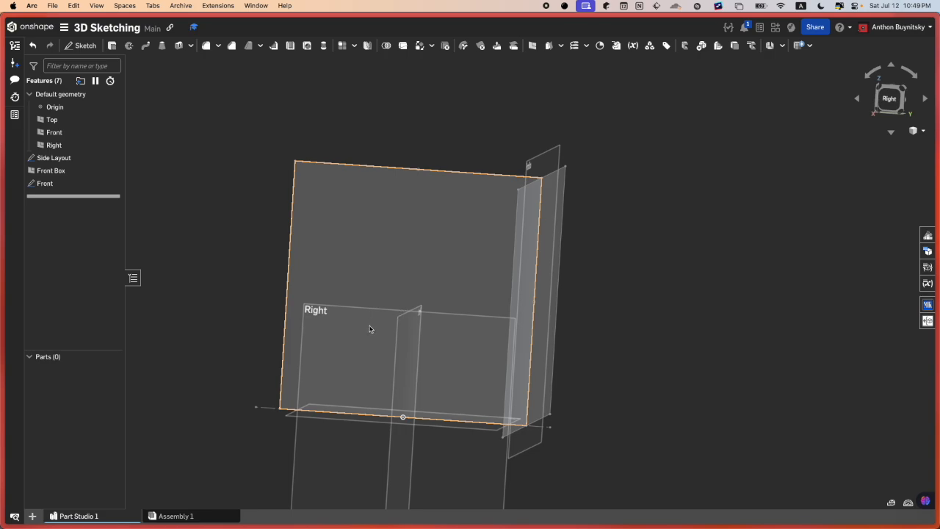
Step: Examine the Side Layout square's top-edge midpoint and how the Front rectangle meets the square, from rotated and close-up views
{"action": "right_click_drag", "start_coordinate": [369, 328], "coordinate": [370, 342]}
{"action": "right_click_drag", "start_coordinate": [415, 280], "coordinate": [530, 177]}
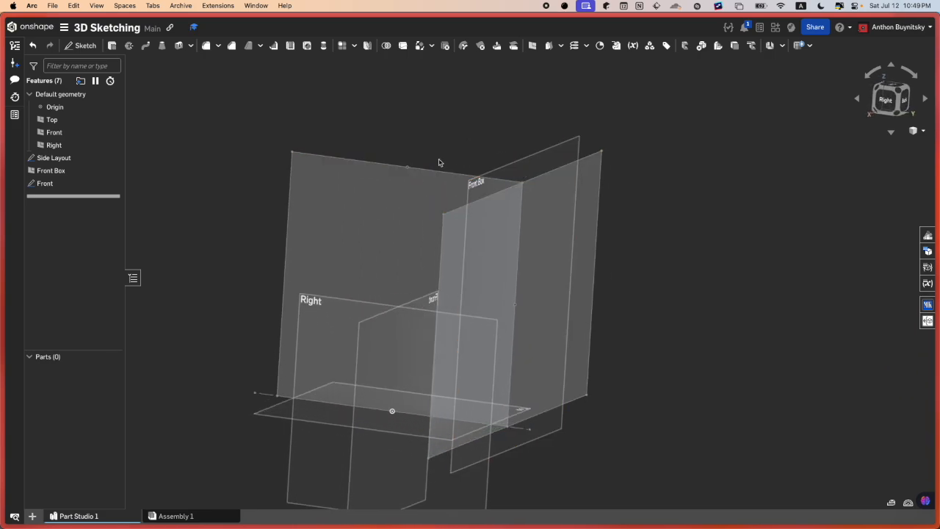
{"action": "scroll", "coordinate": [406, 170], "scroll_direction": "up", "scroll_amount": 5}
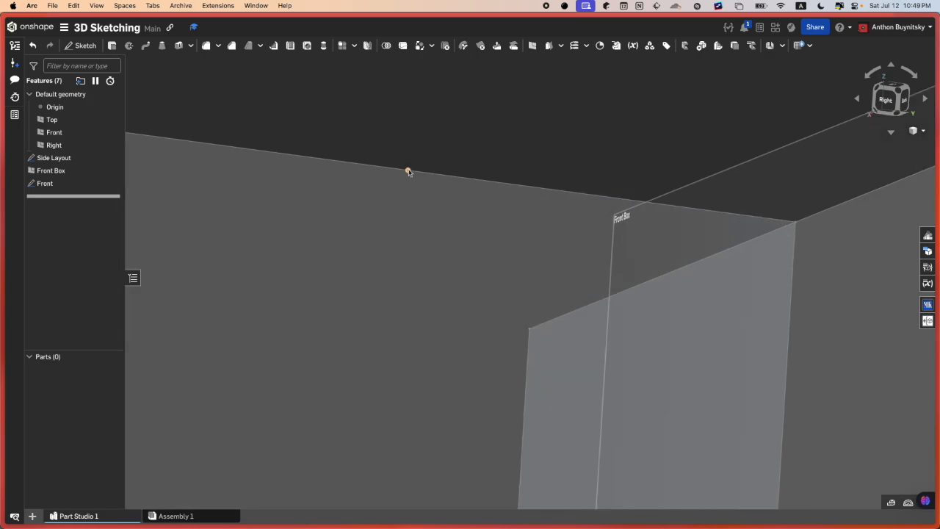
{"action": "scroll", "coordinate": [409, 171], "scroll_direction": "down", "scroll_amount": 10}
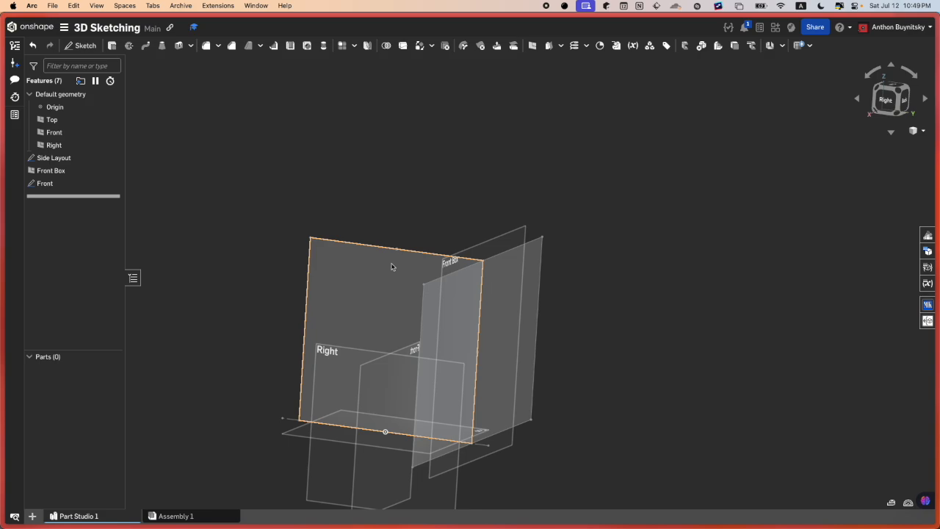
{"action": "scroll", "coordinate": [500, 318], "scroll_direction": "up", "scroll_amount": 3}
{"action": "middle_click_drag", "start_coordinate": [510, 317], "coordinate": [555, 212]}
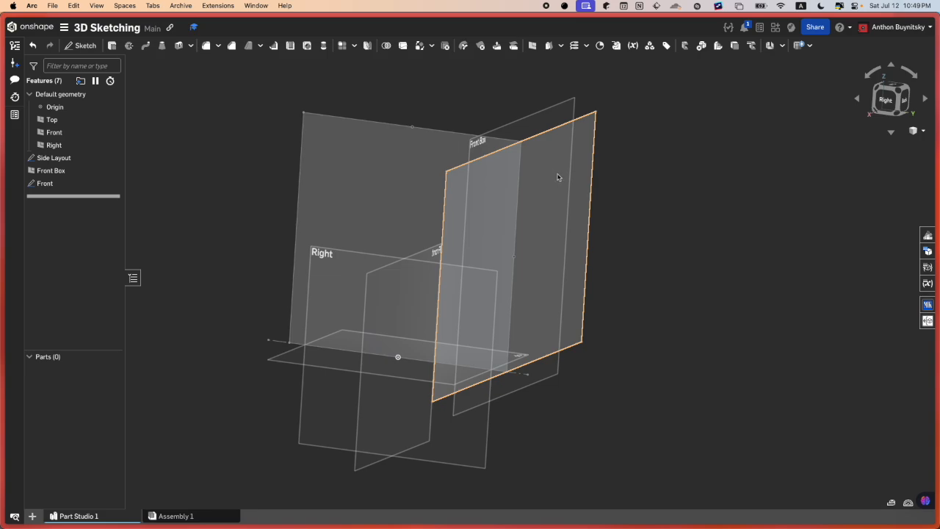
{"action": "right_click_drag", "start_coordinate": [561, 168], "coordinate": [506, 241]}
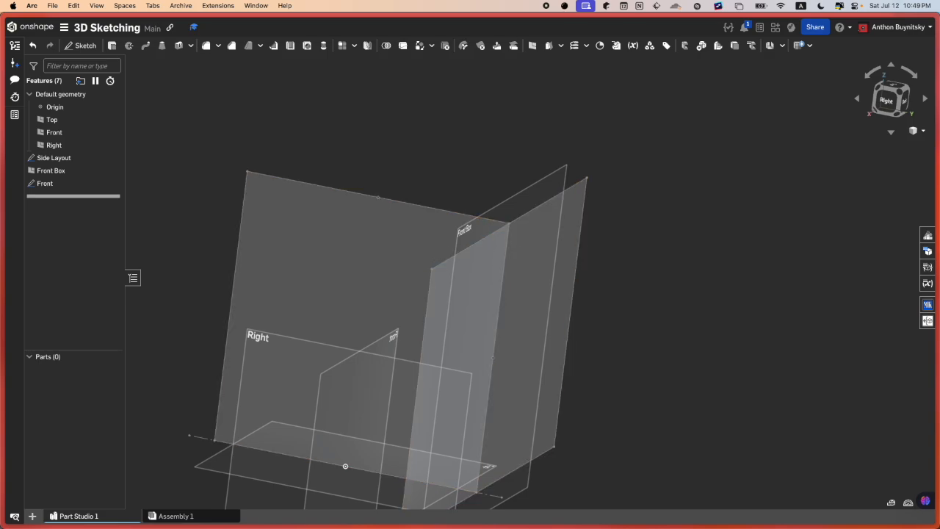
Step: Edit the Side Layout sketch to add a construction line joining the midpoints of the square's top and bottom edges, and accept it
{"action": "double_click", "coordinate": [66, 183]}
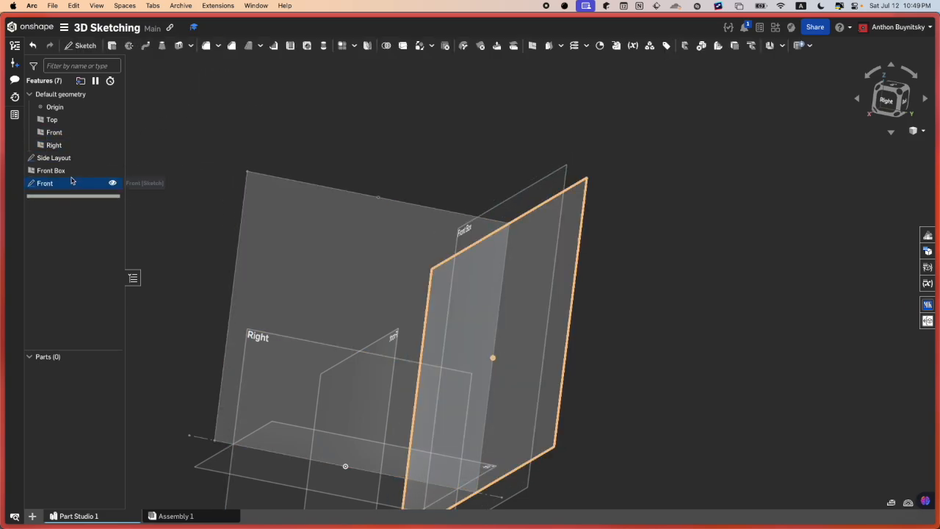
{"action": "double_click", "coordinate": [55, 158]}
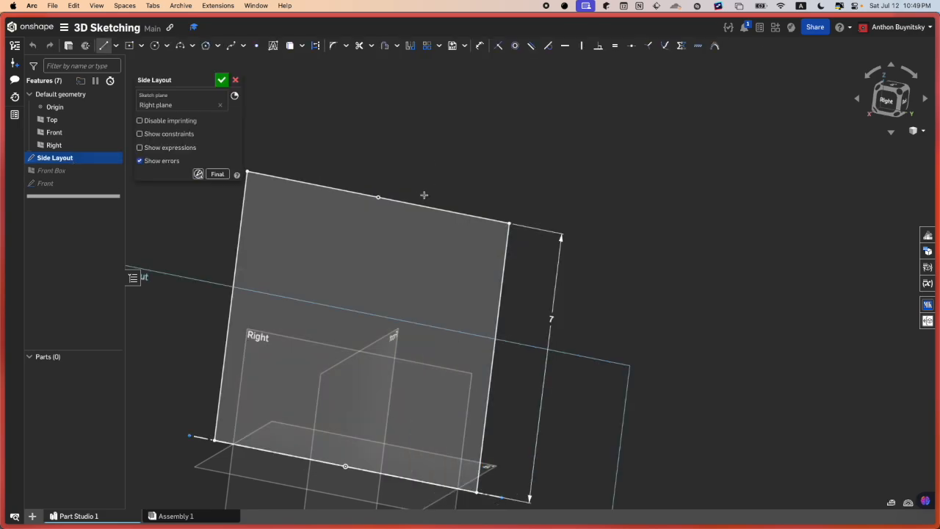
{"action": "left_click", "coordinate": [378, 197]}
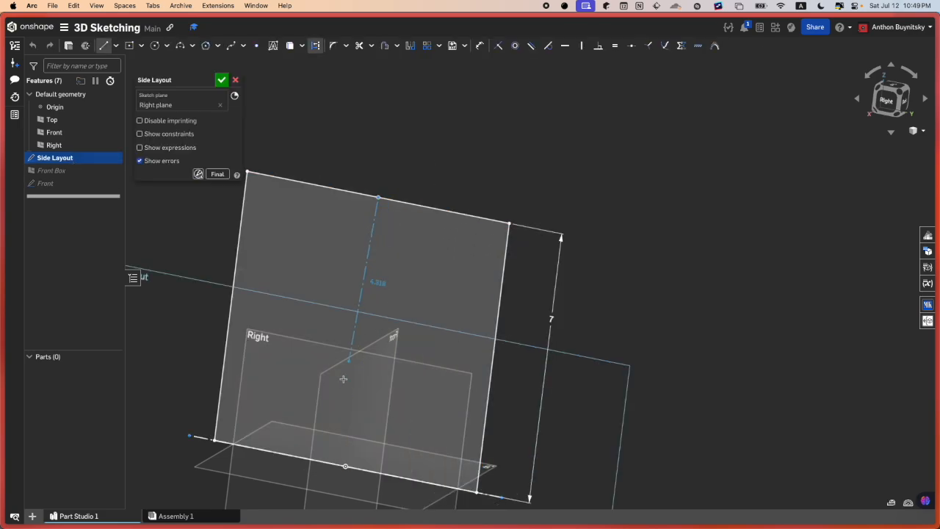
{"action": "left_click", "coordinate": [345, 466]}
{"action": "key", "text": "Escape"}
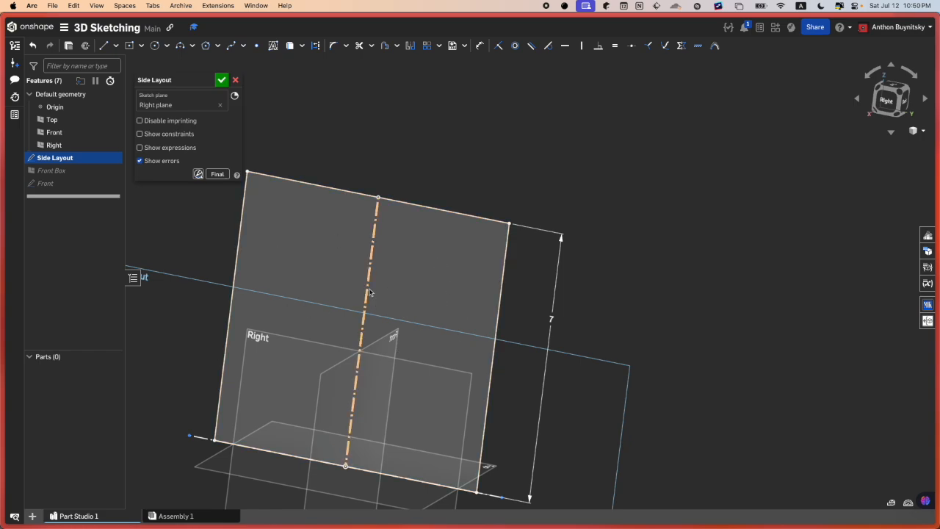
{"action": "left_click", "coordinate": [220, 80]}
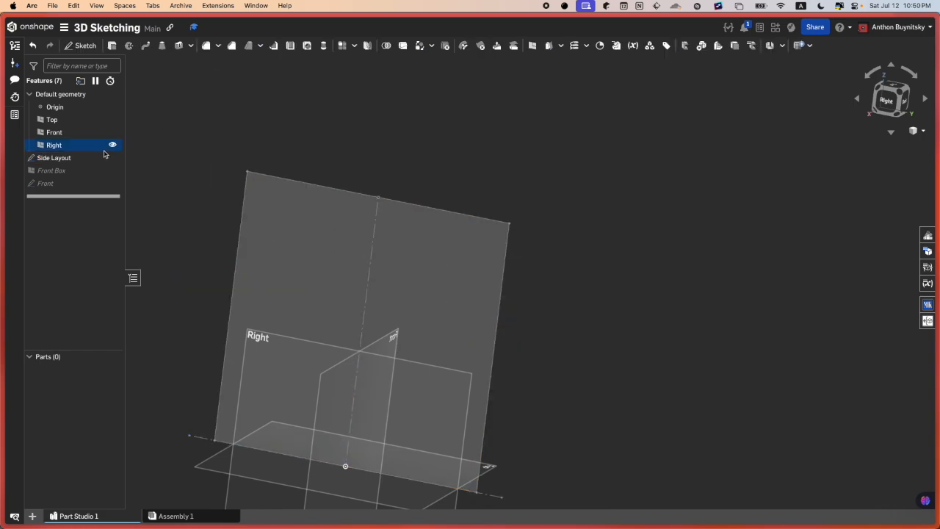
Step: Redefine the Front Box plane to pass through the Side Layout centre construction line instead of the square's side edge, and accept it
{"action": "double_click", "coordinate": [63, 174]}
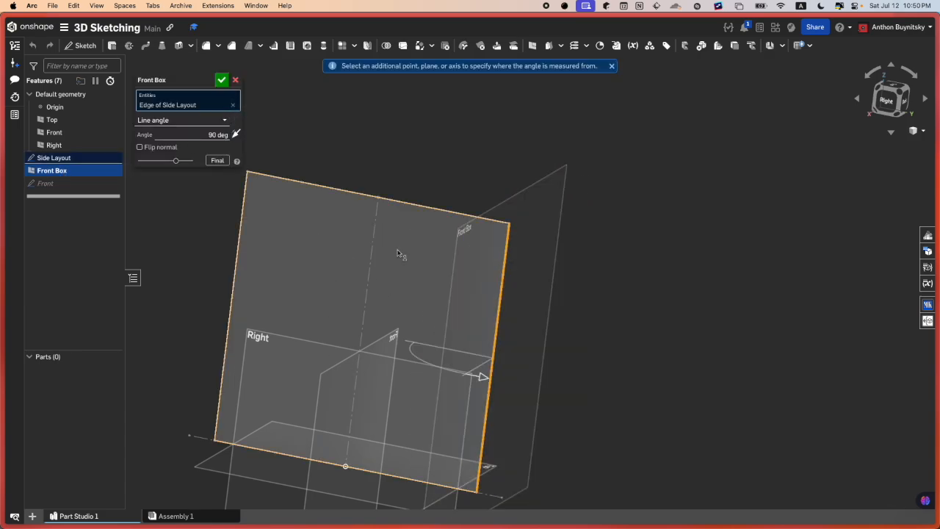
{"action": "left_click", "coordinate": [232, 107]}
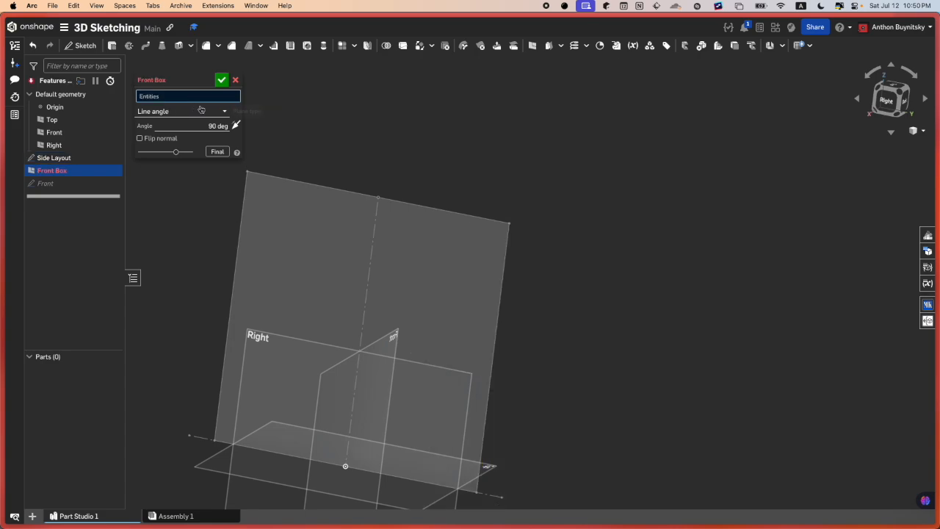
{"action": "left_click", "coordinate": [373, 257]}
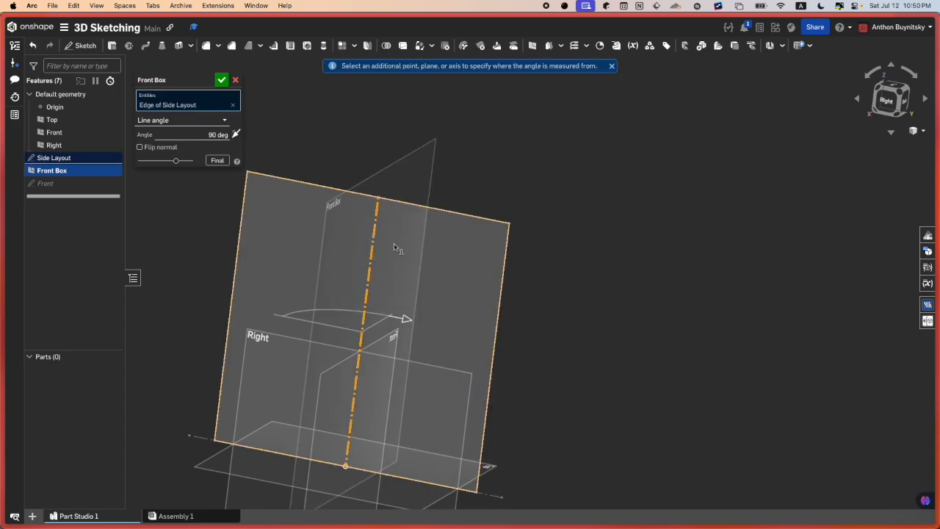
{"action": "left_click", "coordinate": [222, 78]}
Step: Reopen the Front sketch and examine how its rectangle meets the Side Layout square's centreline in back and rotated views
{"action": "left_click", "coordinate": [81, 186]}
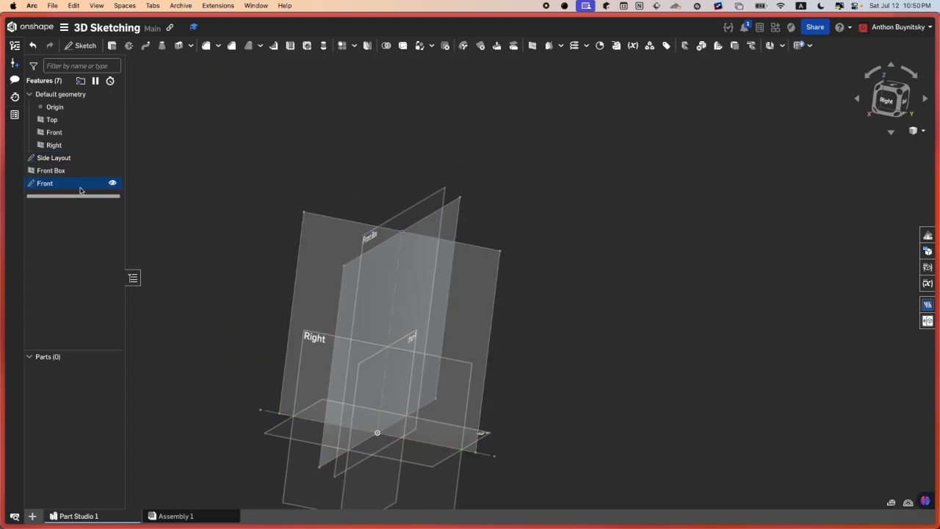
{"action": "double_click", "coordinate": [81, 184]}
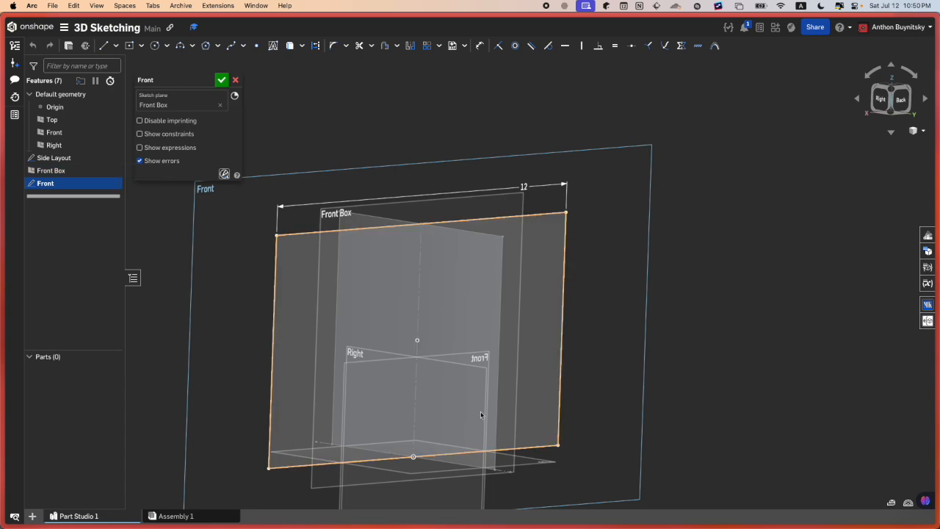
{"action": "mouse_move", "coordinate": [434, 315]}
{"action": "right_mouse_down"}
{"action": "mouse_move", "coordinate": [472, 321]}
{"action": "mouse_move", "coordinate": [483, 309]}
{"action": "right_mouse_up"}
{"action": "right_click_drag", "start_coordinate": [462, 210], "coordinate": [418, 226]}
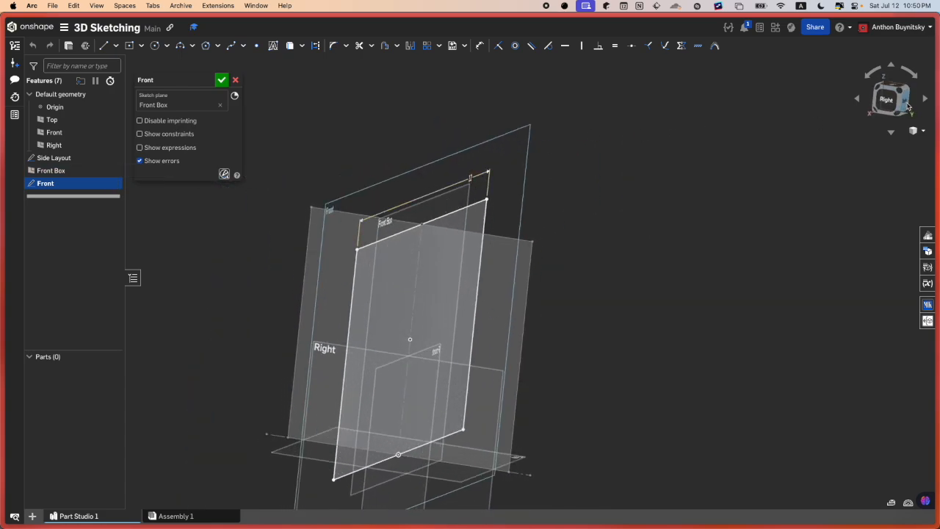
{"action": "left_click", "coordinate": [908, 108]}
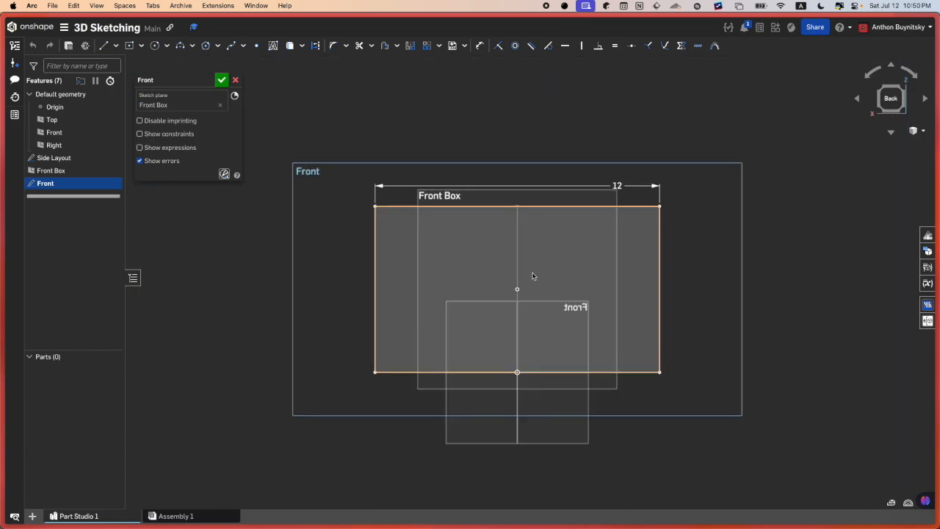
{"action": "right_click_drag", "start_coordinate": [532, 276], "coordinate": [600, 274]}
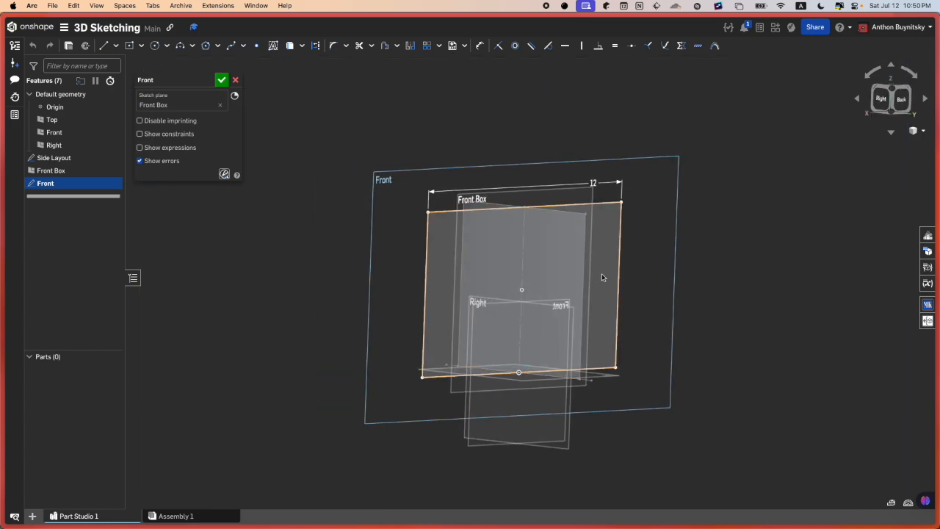
{"action": "scroll", "coordinate": [558, 238], "scroll_direction": "up", "scroll_amount": 2}
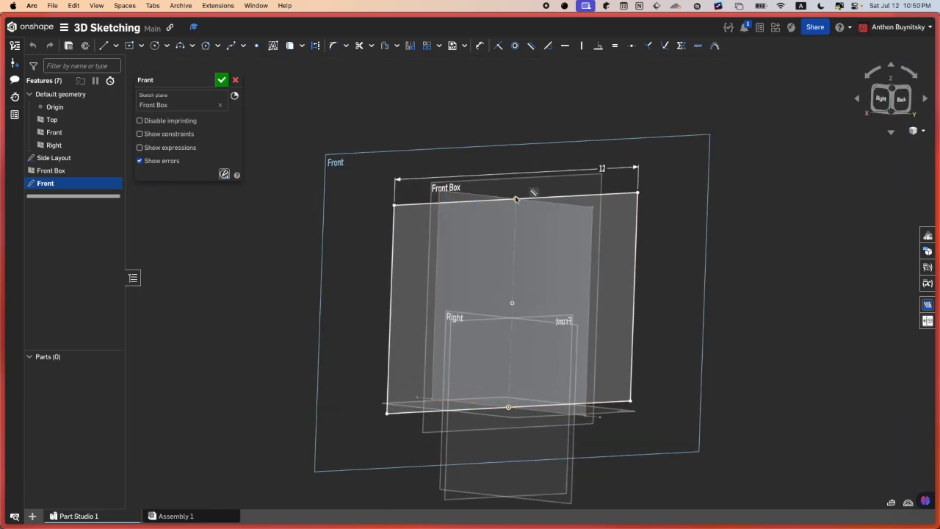
{"action": "scroll", "coordinate": [516, 199], "scroll_direction": "up", "scroll_amount": 4}
{"action": "scroll", "coordinate": [518, 206], "scroll_direction": "down", "scroll_amount": 4}
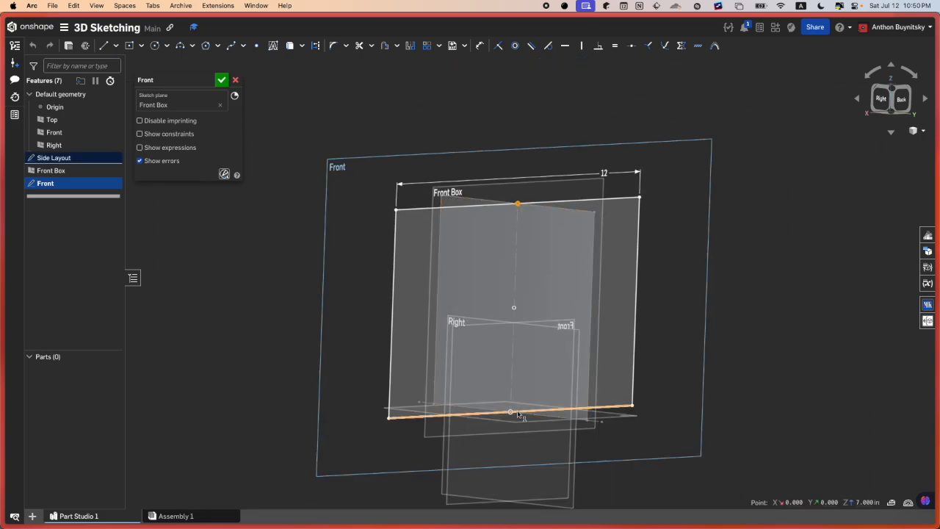
{"action": "left_click", "coordinate": [824, 258]}
Step: Inspect the Side Layout square's side edge and upper corner relative to the Front rectangle, then accept the Front sketch
{"action": "scroll", "coordinate": [578, 212], "scroll_direction": "up", "scroll_amount": 2}
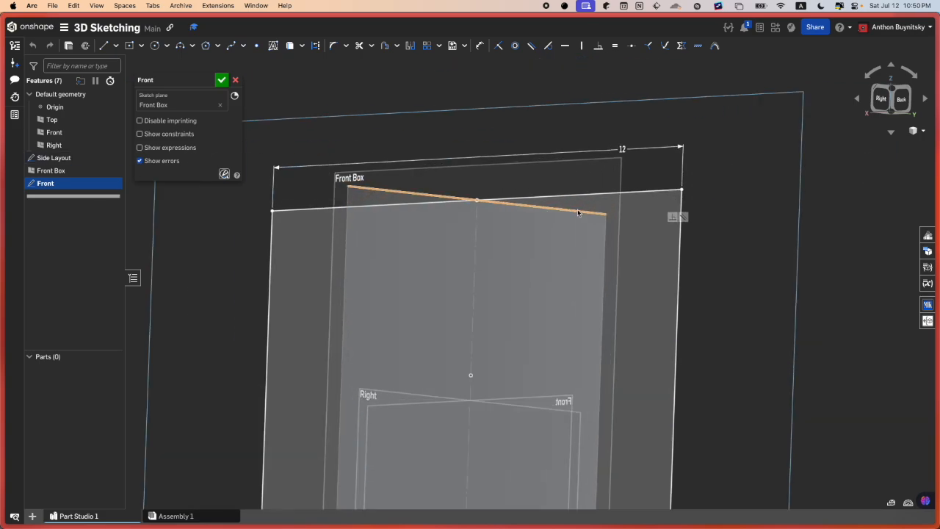
{"action": "right_click_drag", "start_coordinate": [578, 212], "coordinate": [609, 211]}
{"action": "left_click", "coordinate": [713, 220]}
{"action": "scroll", "coordinate": [706, 286], "scroll_direction": "down", "scroll_amount": 2}
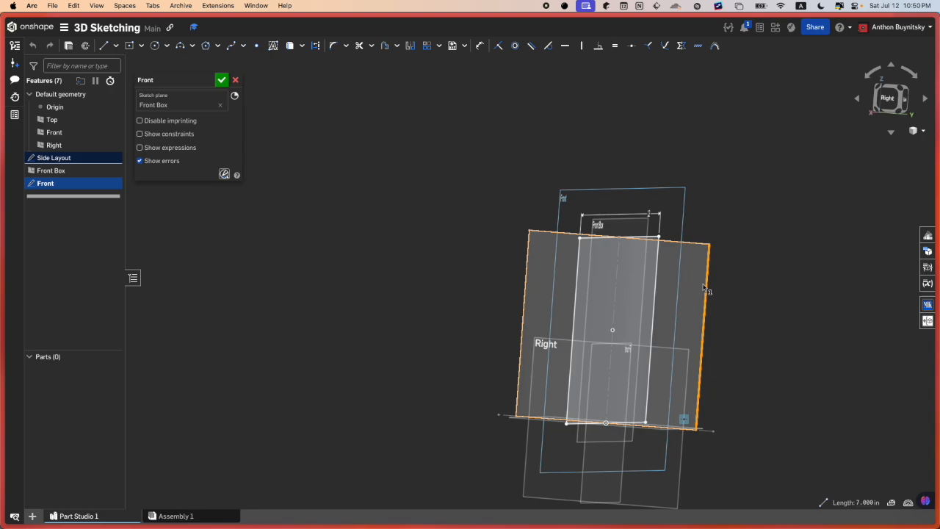
{"action": "right_click_drag", "start_coordinate": [707, 286], "coordinate": [719, 282]}
{"action": "scroll", "coordinate": [714, 248], "scroll_direction": "up", "scroll_amount": 1}
{"action": "scroll", "coordinate": [713, 247], "scroll_direction": "up", "scroll_amount": 2}
{"action": "left_click", "coordinate": [724, 234]}
{"action": "scroll", "coordinate": [723, 234], "scroll_direction": "up", "scroll_amount": 1}
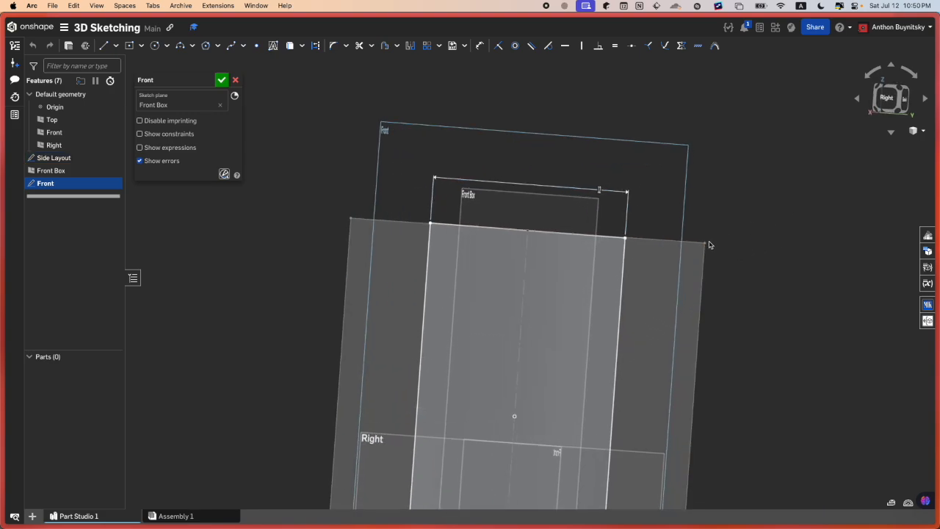
{"action": "left_click", "coordinate": [707, 243]}
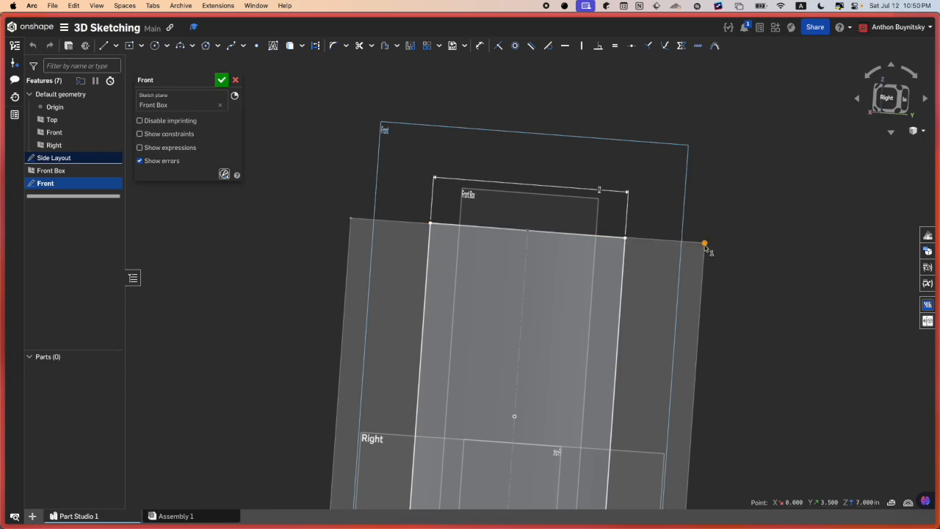
{"action": "middle_click_drag", "start_coordinate": [708, 240], "coordinate": [638, 208]}
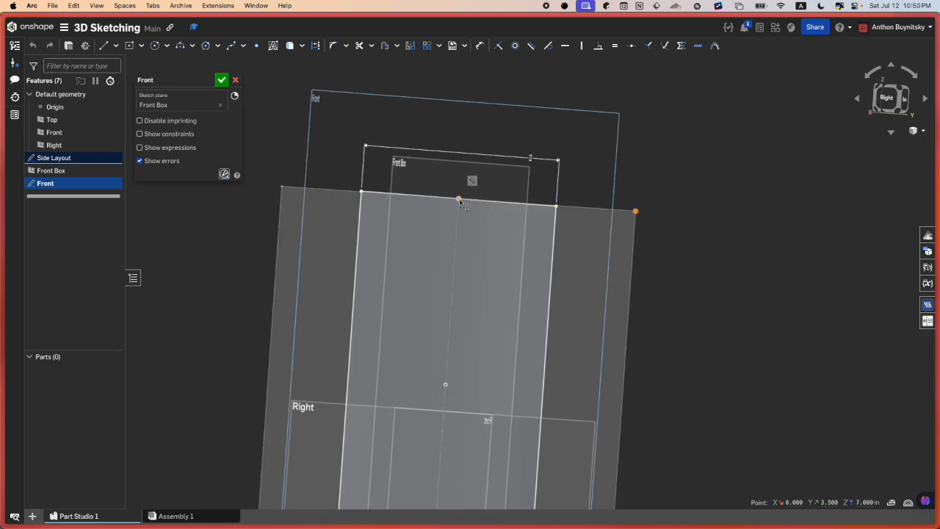
{"action": "scroll", "coordinate": [462, 199], "scroll_direction": "down", "scroll_amount": 5}
{"action": "key", "text": "n"}
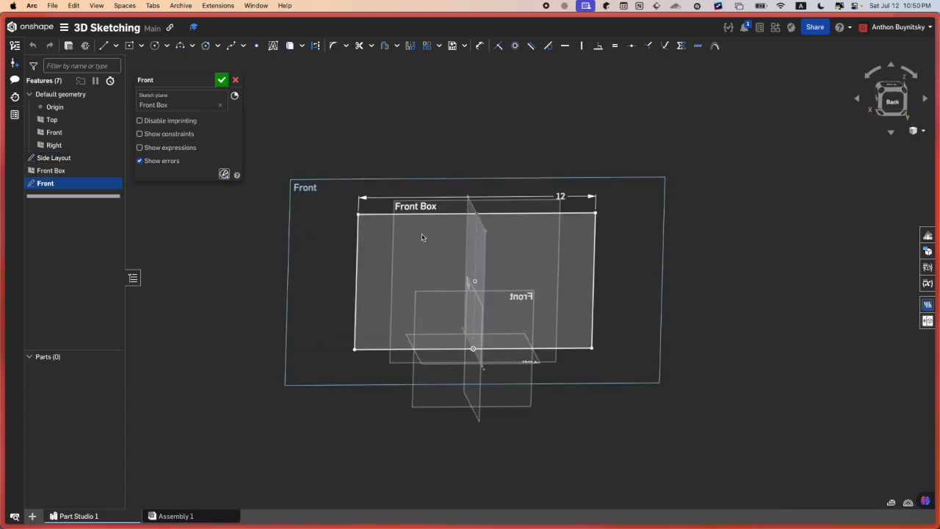
{"action": "left_click", "coordinate": [221, 79]}
Step: Create a line angle plane through the Side Layout square's vertical side edge with the angle set to 90 deg
{"action": "mouse_move", "coordinate": [587, 215]}
{"action": "right_mouse_down"}
{"action": "mouse_move", "coordinate": [633, 212]}
{"action": "mouse_move", "coordinate": [642, 228]}
{"action": "mouse_move", "coordinate": [650, 224]}
{"action": "mouse_move", "coordinate": [602, 212]}
{"action": "mouse_move", "coordinate": [644, 204]}
{"action": "mouse_move", "coordinate": [478, 133]}
{"action": "right_mouse_up"}
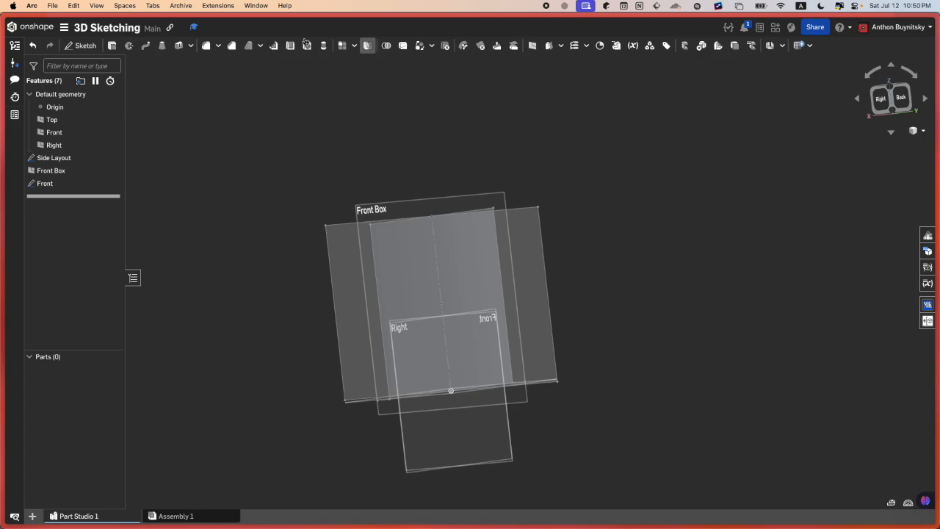
{"action": "left_click", "coordinate": [908, 109]}
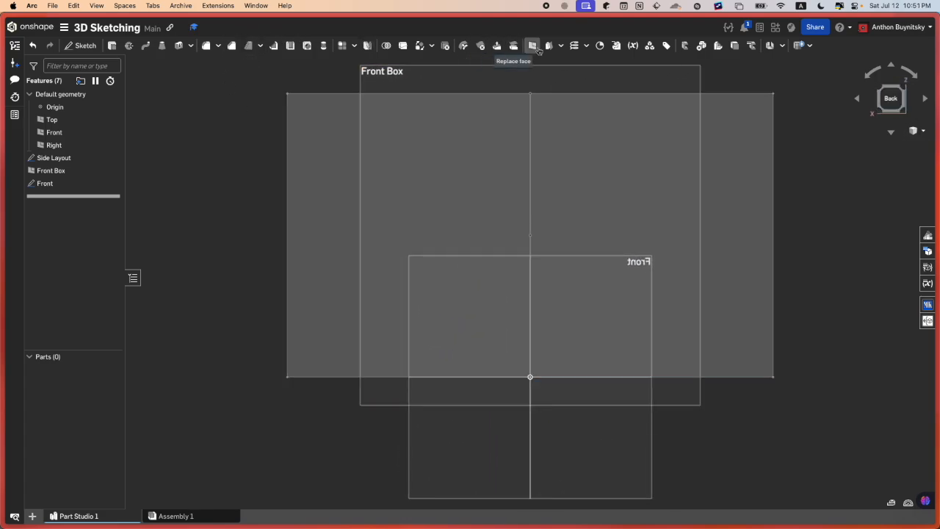
{"action": "left_click", "coordinate": [537, 49]}
{"action": "left_click", "coordinate": [532, 174]}
{"action": "scroll", "coordinate": [534, 179], "scroll_direction": "down", "scroll_amount": 5}
{"action": "mouse_move", "coordinate": [535, 182]}
{"action": "right_mouse_down"}
{"action": "mouse_move", "coordinate": [555, 183]}
{"action": "mouse_move", "coordinate": [329, 151]}
{"action": "right_mouse_up"}
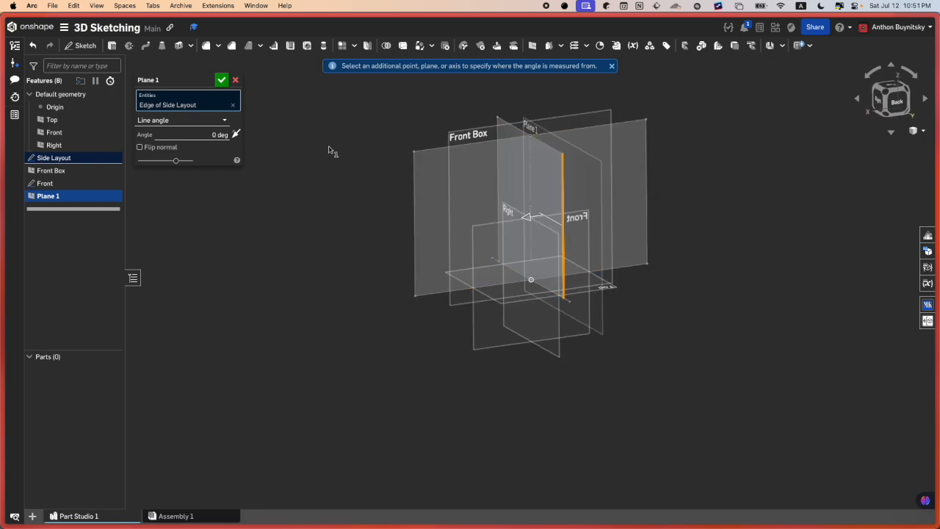
{"action": "left_click", "coordinate": [207, 134]}
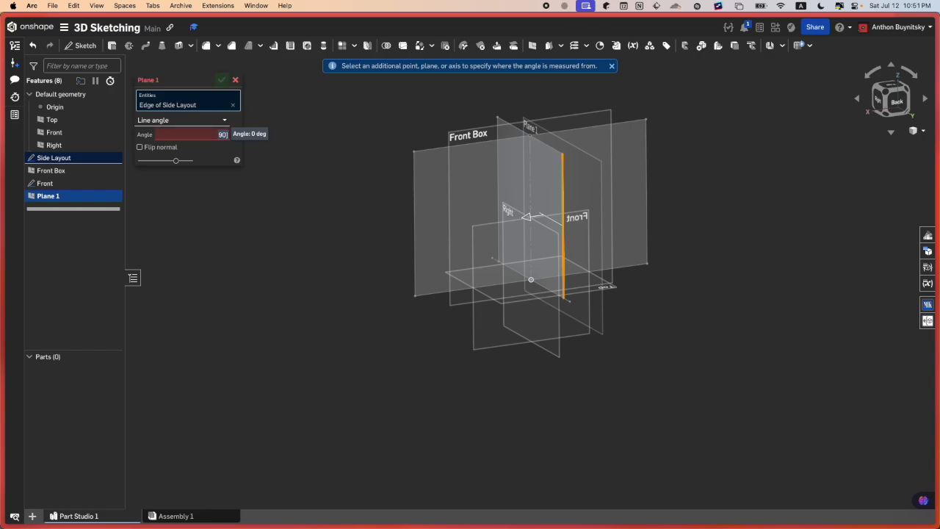
{"action": "key", "text": "Return"}
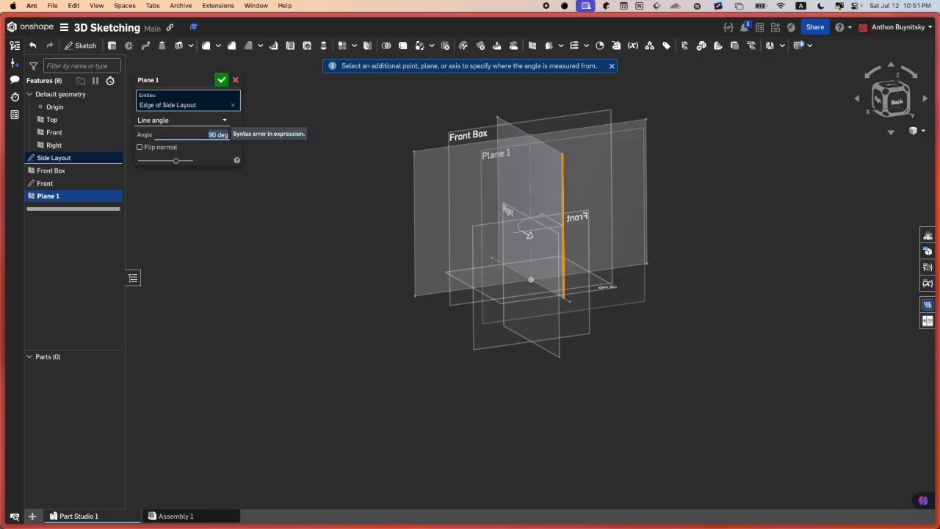
Step: Name the new side-edge plane Front Box and accept it
{"action": "left_click", "coordinate": [204, 81]}
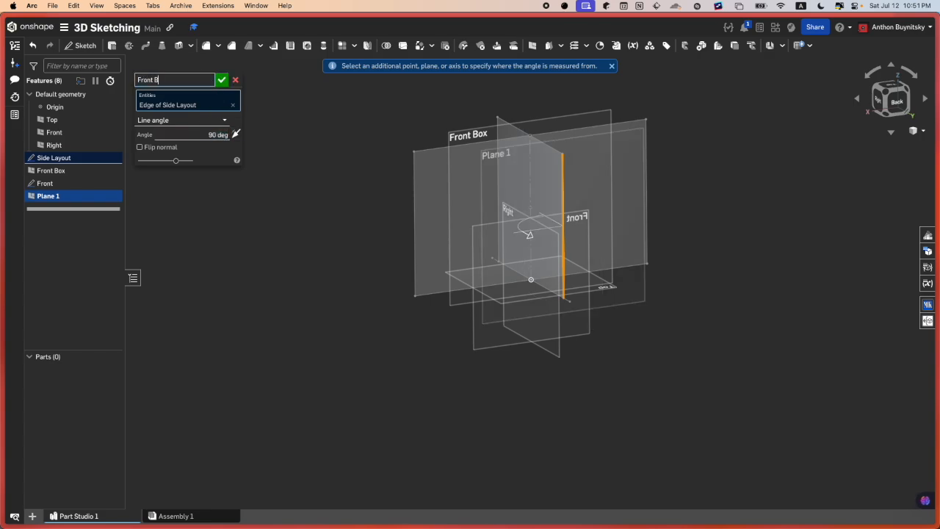
{"action": "type", "text": "Front Box"}
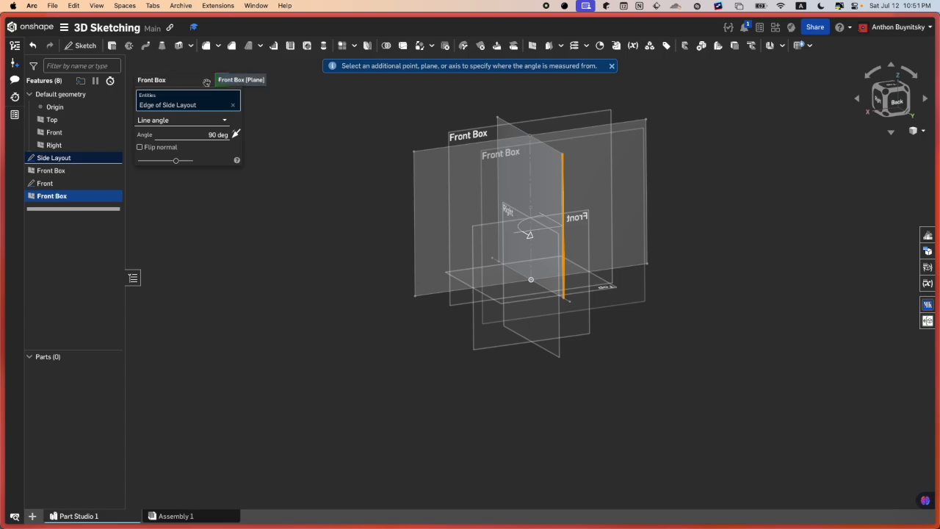
{"action": "left_click", "coordinate": [222, 80]}
Step: Rename the plane listed just above the Front sketch from the duplicate Front Box name as Mid Box
{"action": "left_click", "coordinate": [108, 171]}
{"action": "right_click", "coordinate": [111, 172]}
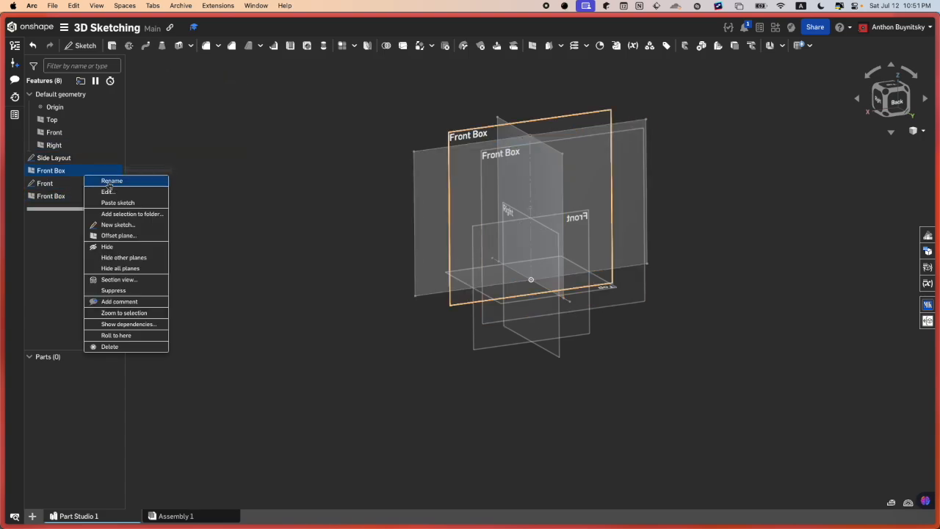
{"action": "left_click", "coordinate": [141, 180]}
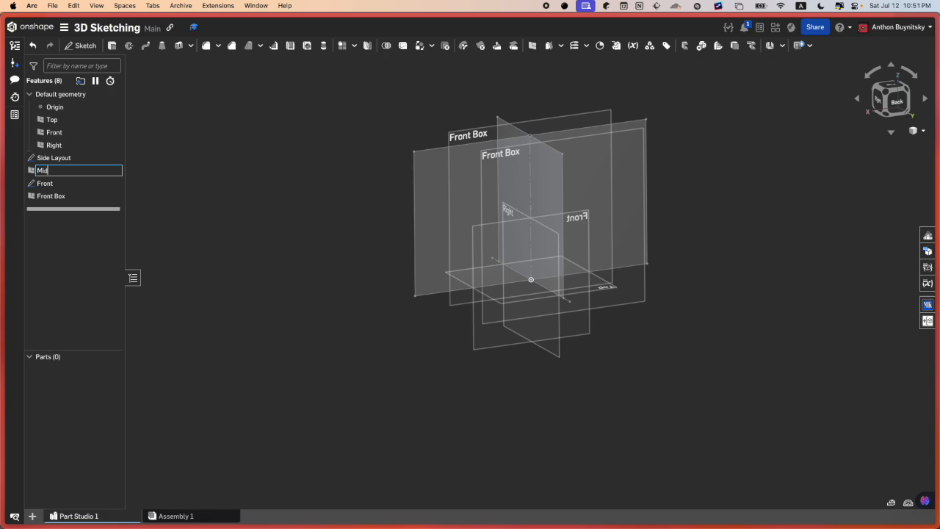
{"action": "type", "text": "Mid Box"}
{"action": "key", "text": "Return"}
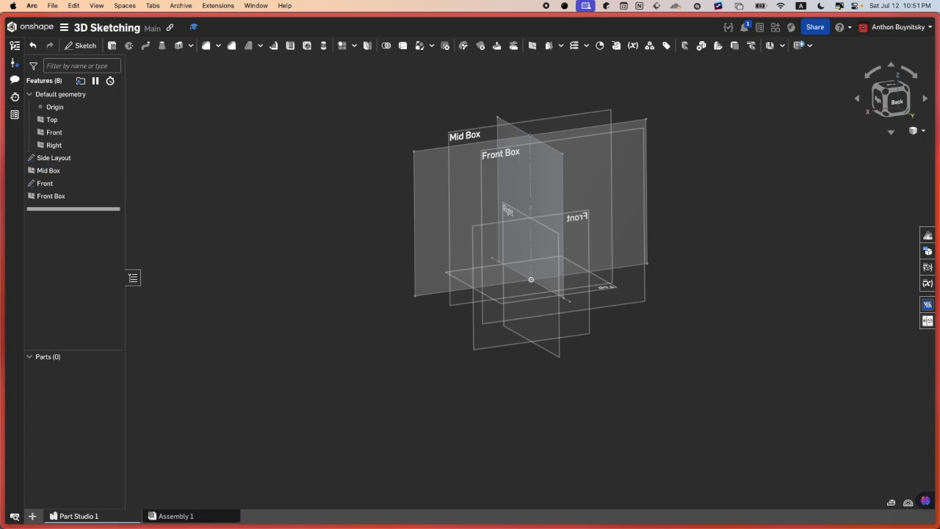
Step: Check the Front sketch and close it, then start a new sketch on the Front Box plane
{"action": "double_click", "coordinate": [67, 184]}
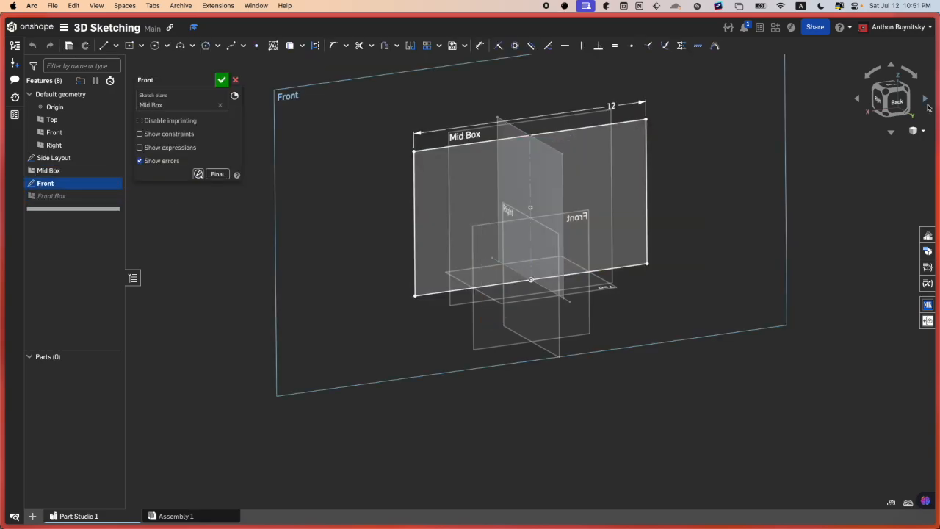
{"action": "left_click", "coordinate": [221, 80]}
{"action": "key", "text": "shift+s"}
{"action": "mouse_move", "coordinate": [523, 141]}
{"action": "right_mouse_down"}
{"action": "mouse_move", "coordinate": [618, 158]}
{"action": "mouse_move", "coordinate": [695, 146]}
{"action": "right_mouse_up"}
{"action": "left_click", "coordinate": [668, 150]}
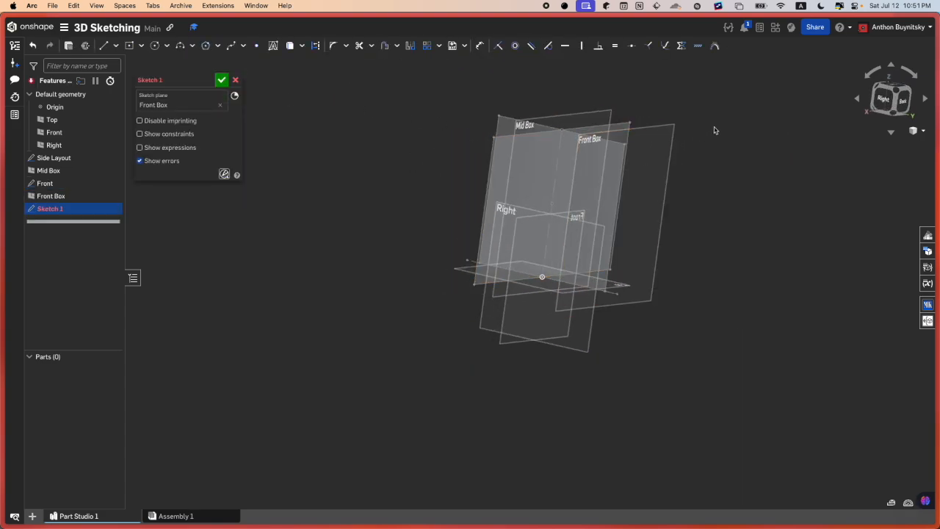
Step: Examine how the Side Layout square's vertical edge lines up with the Front Box sketch plane in back and rotated views
{"action": "left_click", "coordinate": [897, 102]}
{"action": "right_click_drag", "start_coordinate": [598, 163], "coordinate": [800, 139]}
{"action": "left_click", "coordinate": [894, 99]}
{"action": "key", "text": "g"}
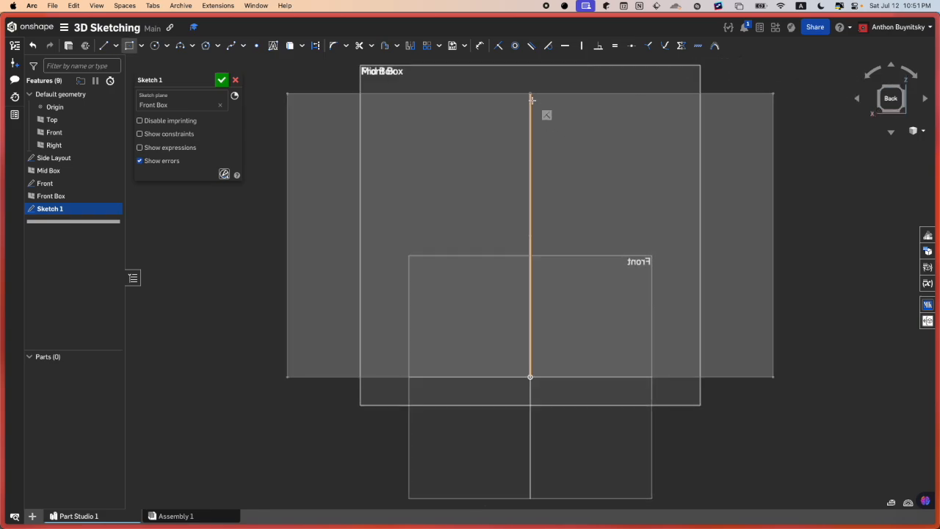
{"action": "key", "text": "Escape"}
{"action": "left_click", "coordinate": [532, 111]}
{"action": "right_click_drag", "start_coordinate": [531, 111], "coordinate": [524, 279]}
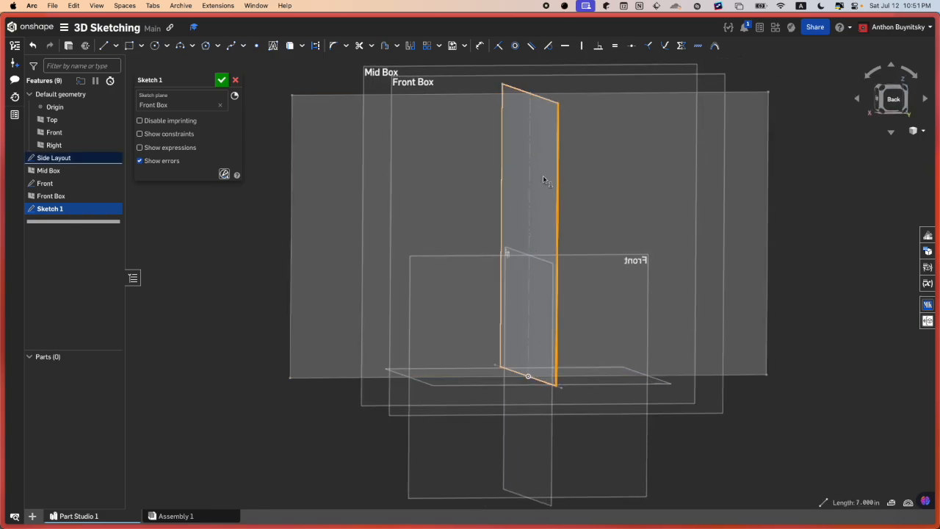
{"action": "mouse_move", "coordinate": [510, 208]}
{"action": "right_mouse_down"}
{"action": "mouse_move", "coordinate": [534, 214]}
{"action": "mouse_move", "coordinate": [518, 208]}
{"action": "right_mouse_up"}
{"action": "key", "text": "Escape"}
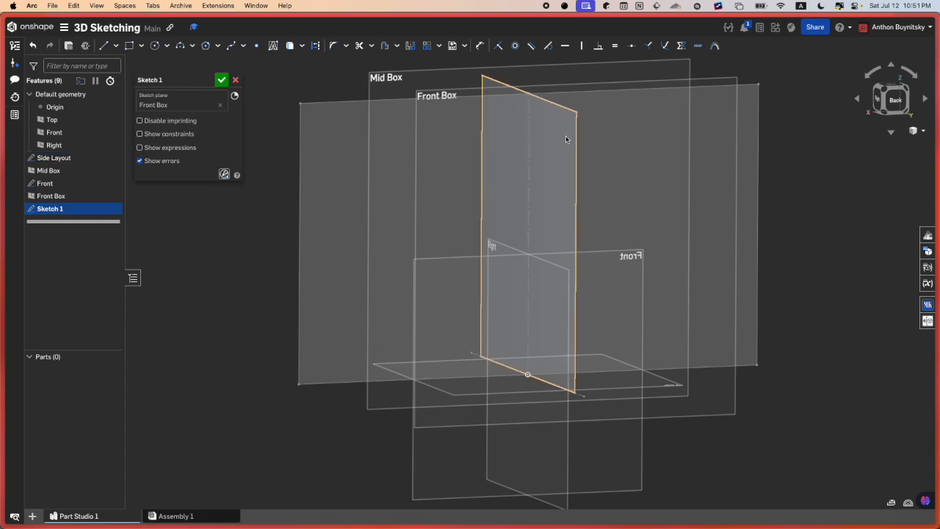
{"action": "left_click", "coordinate": [888, 109]}
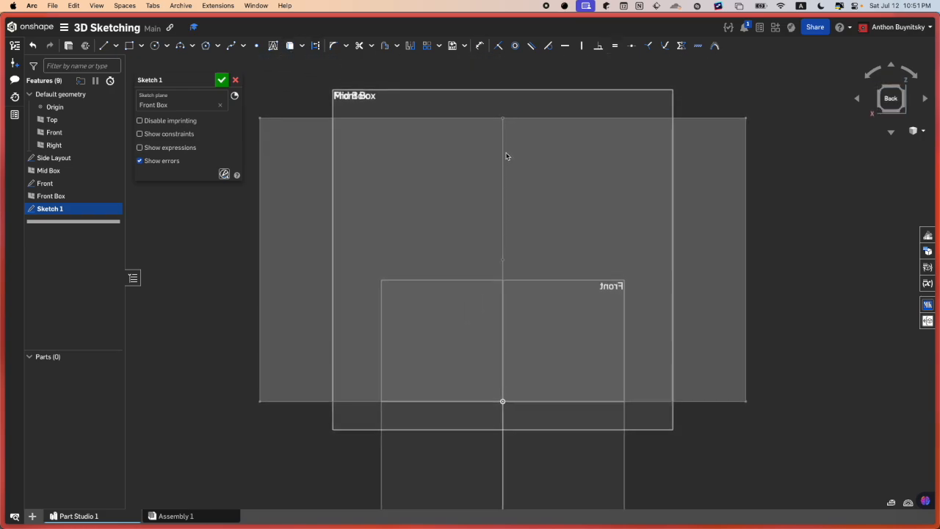
{"action": "left_click", "coordinate": [504, 157]}
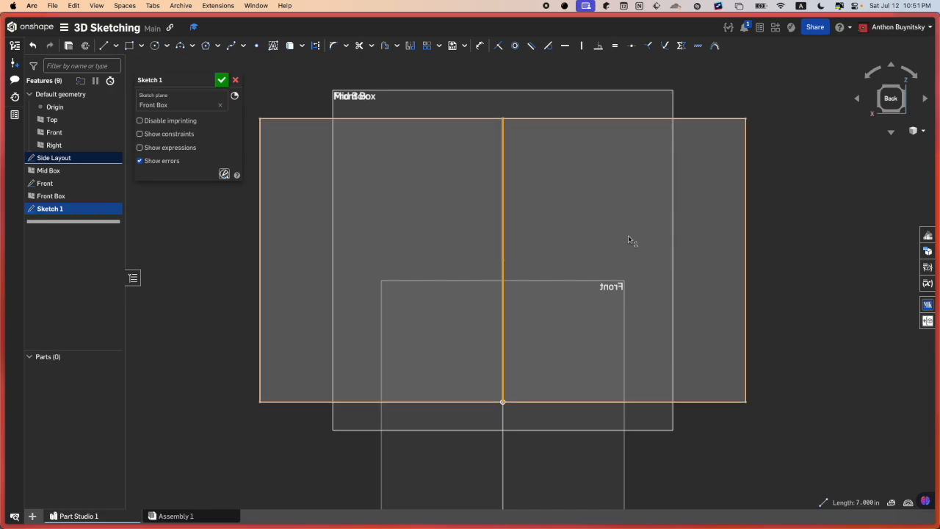
{"action": "left_click", "coordinate": [802, 246]}
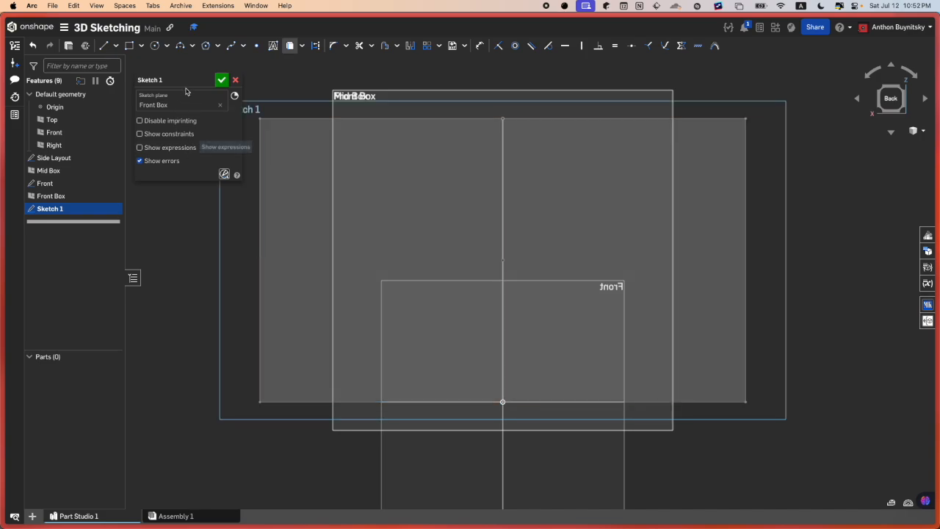
Step: Try projecting the Side Layout square's vertical side edge into the new sketch as a solid line, hiding Side Layout to check it
{"action": "right_click_drag", "start_coordinate": [473, 184], "coordinate": [515, 202]}
{"action": "scroll", "coordinate": [516, 201], "scroll_direction": "up", "scroll_amount": 10}
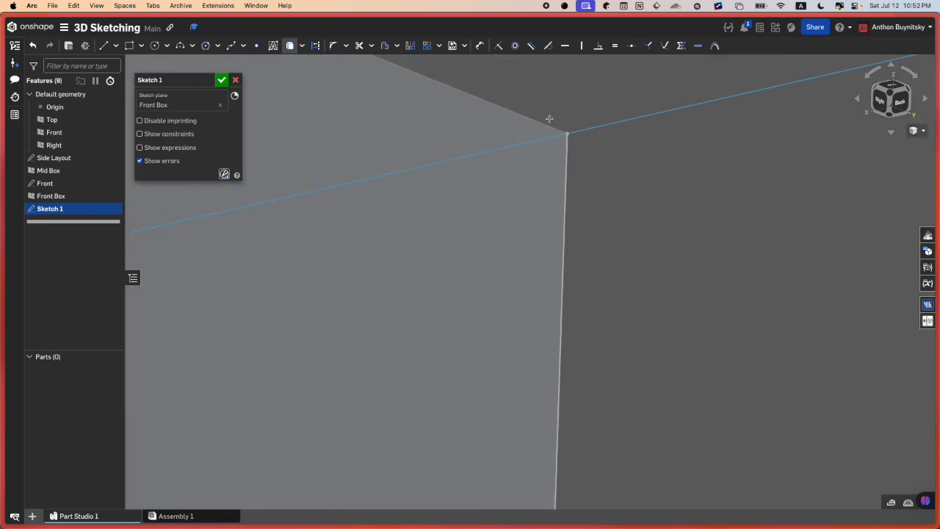
{"action": "scroll", "coordinate": [564, 210], "scroll_direction": "down", "scroll_amount": 5}
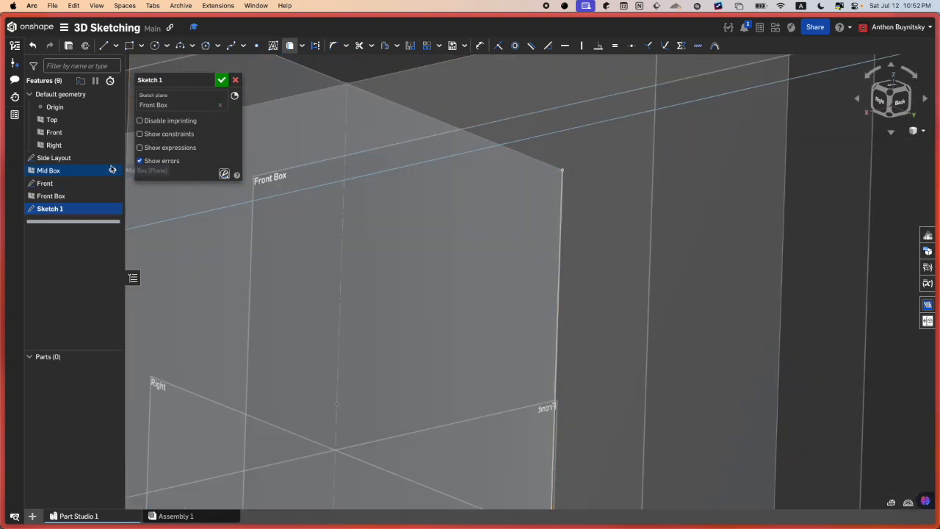
{"action": "key", "text": "f"}
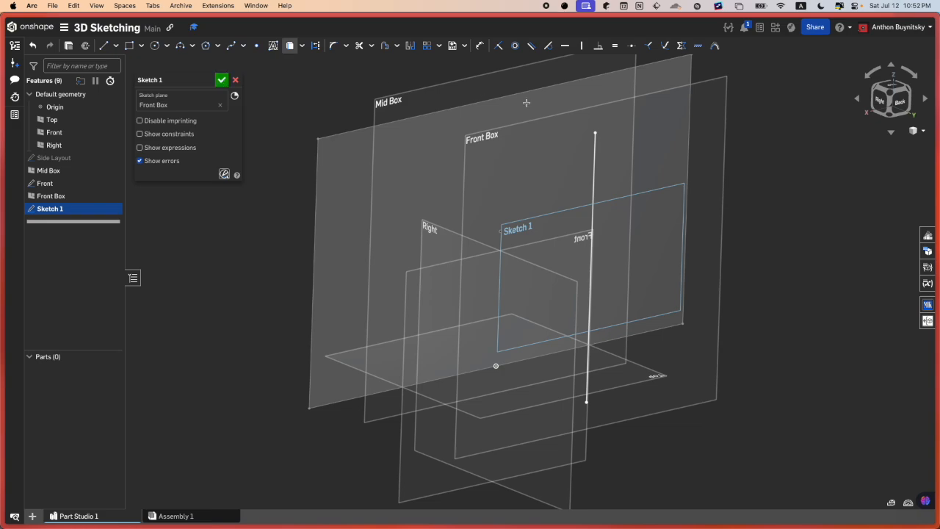
{"action": "key", "text": "u"}
{"action": "left_click", "coordinate": [111, 158]}
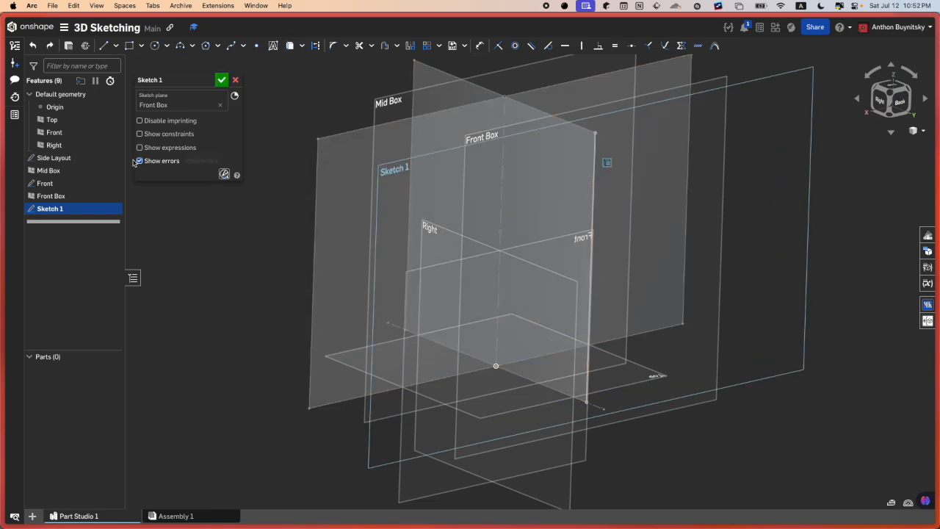
{"action": "left_click", "coordinate": [112, 158]}
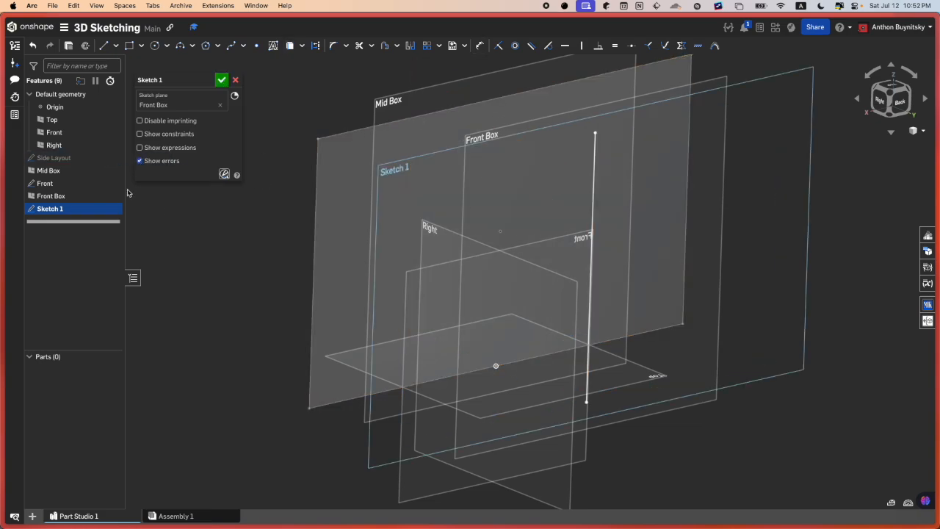
Step: Project the Side Layout square's vertical side into the Front Box sketch as a construction line and hide Side Layout
{"action": "right_click_drag", "start_coordinate": [539, 182], "coordinate": [529, 179]}
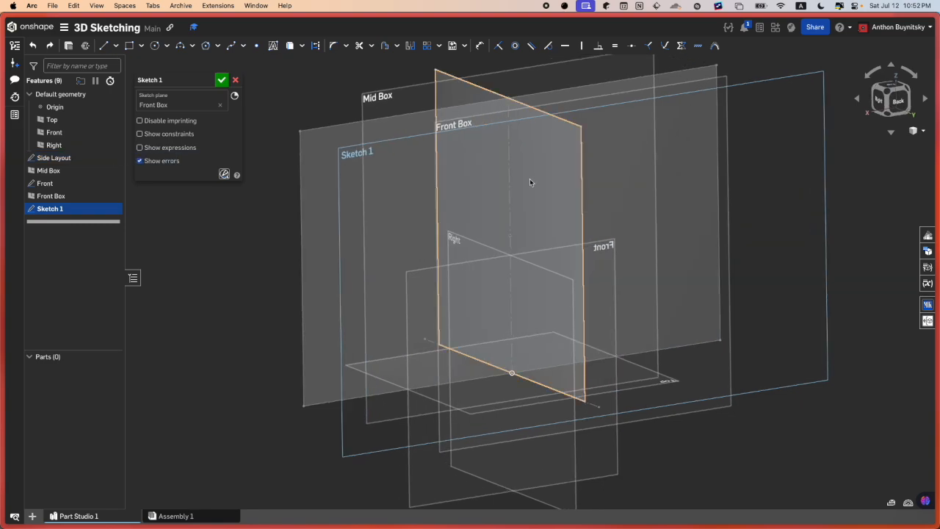
{"action": "key", "text": "u"}
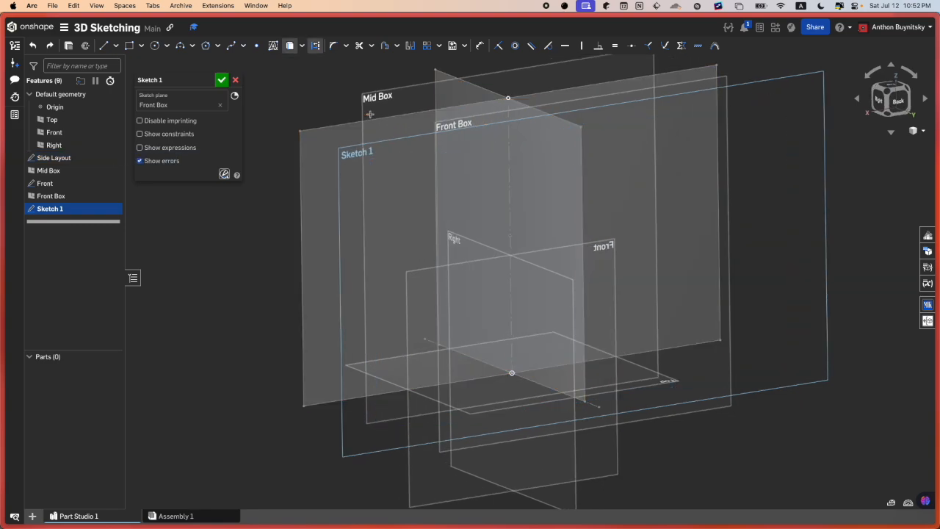
{"action": "left_click", "coordinate": [319, 48]}
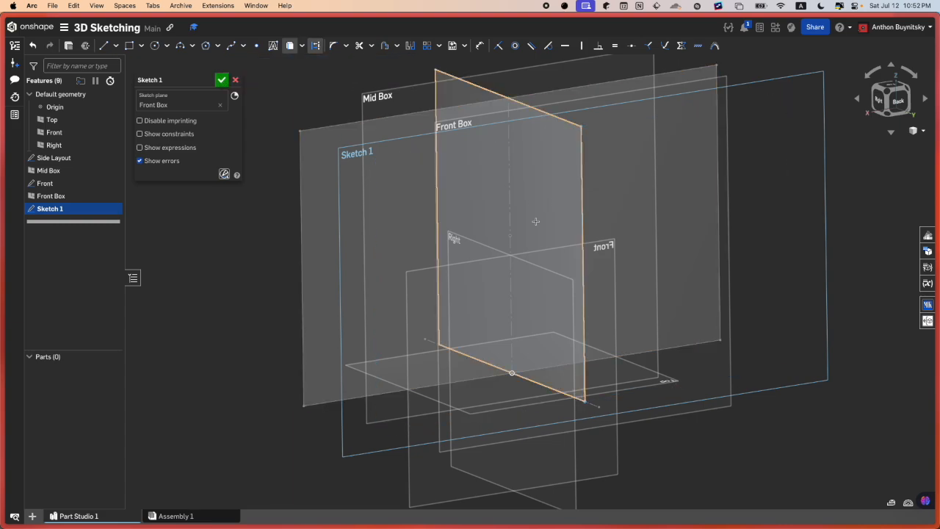
{"action": "key", "text": "u"}
{"action": "left_click", "coordinate": [535, 221]}
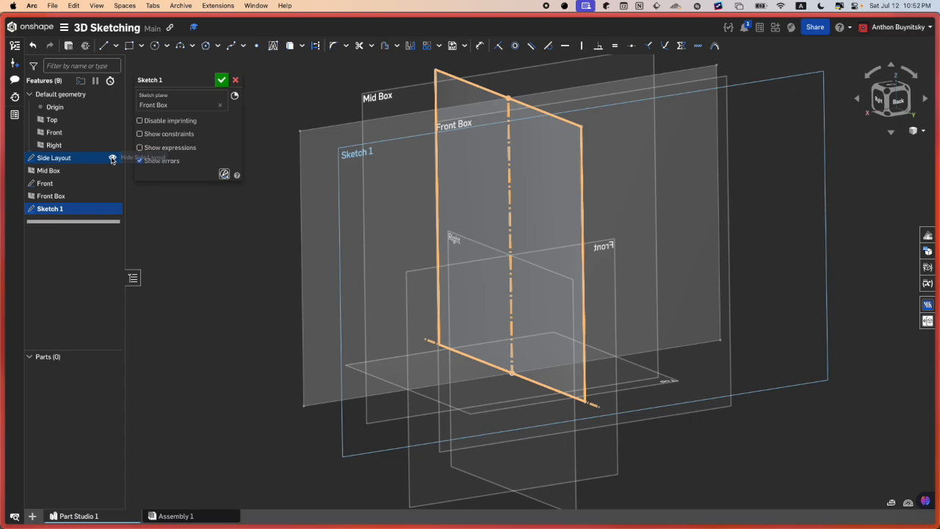
{"action": "left_click", "coordinate": [116, 157]}
Step: Inspect the projected construction line's position relative to the Front rectangle, then accept the sketch
{"action": "scroll", "coordinate": [566, 185], "scroll_direction": "up", "scroll_amount": 2}
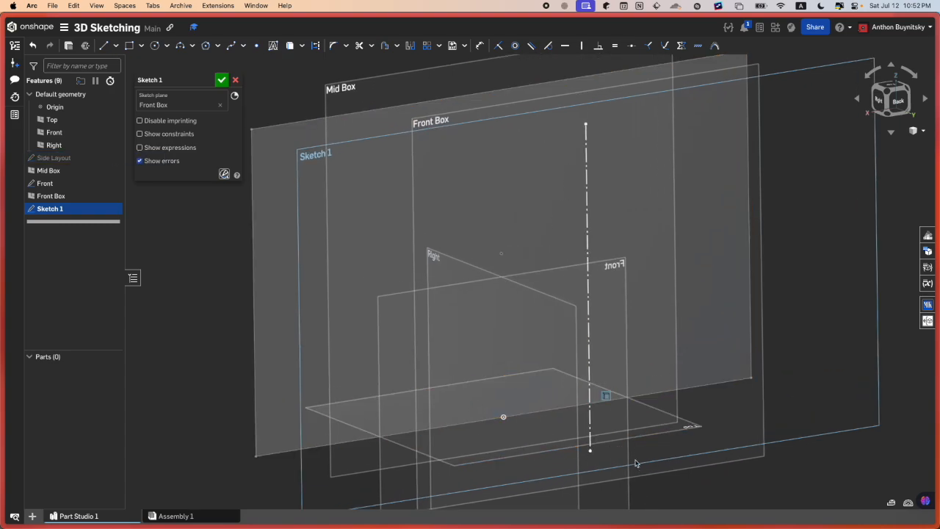
{"action": "scroll", "coordinate": [571, 282], "scroll_direction": "down", "scroll_amount": 3}
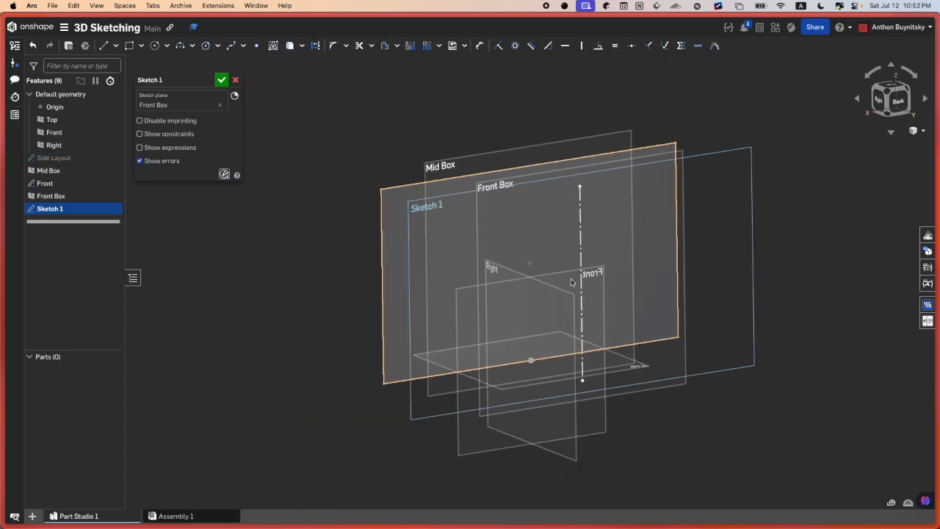
{"action": "right_click_drag", "start_coordinate": [572, 282], "coordinate": [482, 121]}
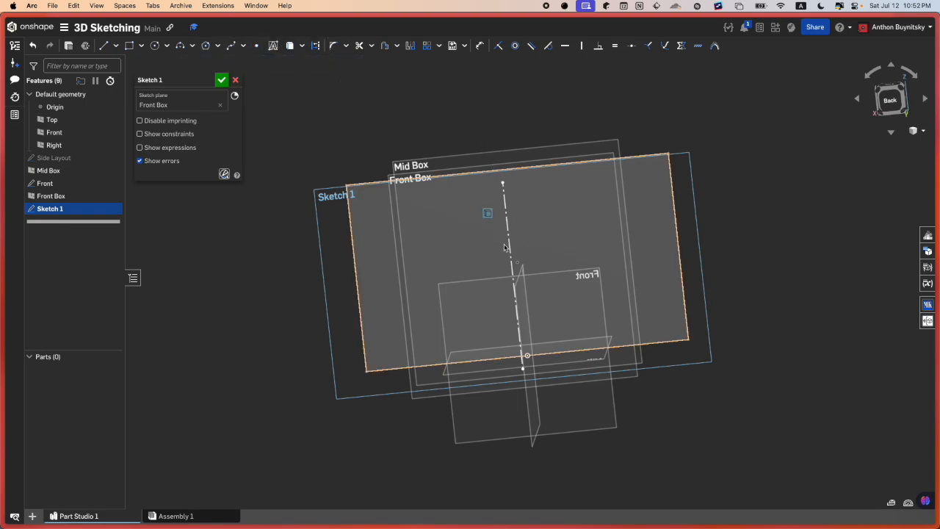
{"action": "right_click_drag", "start_coordinate": [504, 248], "coordinate": [577, 236]}
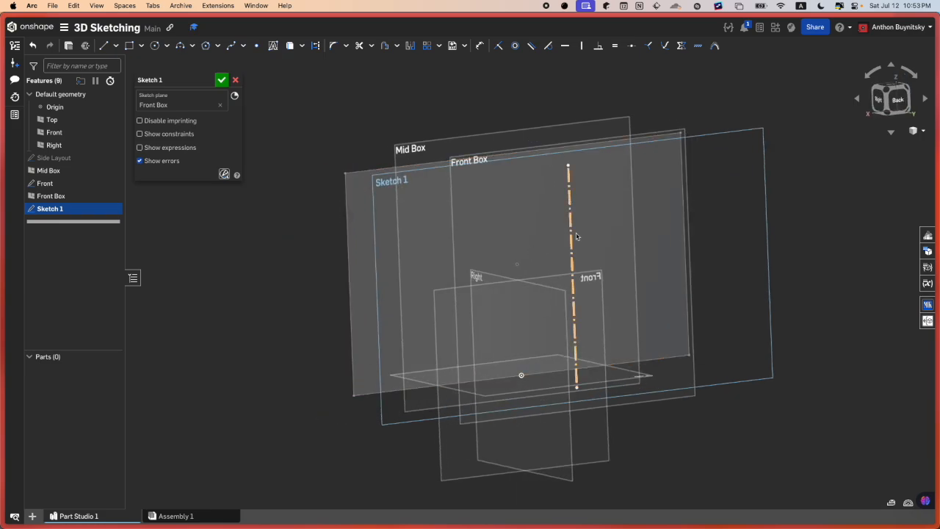
{"action": "double_click", "coordinate": [77, 163]}
{"action": "left_click", "coordinate": [221, 79]}
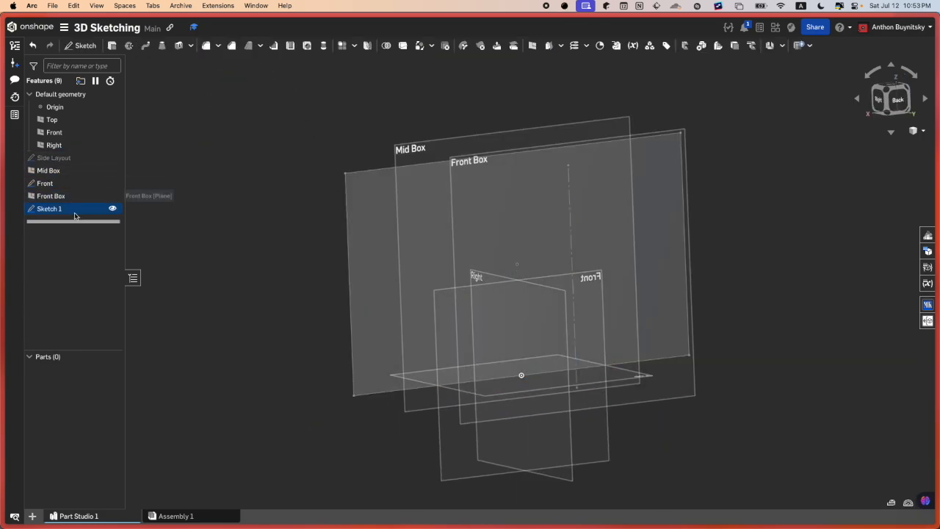
Step: Reopen the Front Box plane's sketch and draw a 7 in tall centre-point rectangle from the construction line's midpoint, slightly wider than the Front rectangle
{"action": "double_click", "coordinate": [74, 209]}
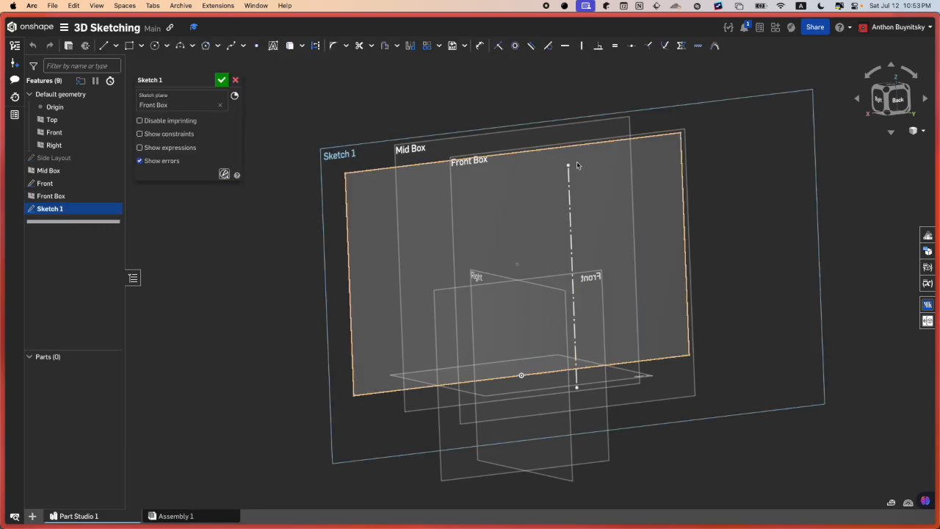
{"action": "scroll", "coordinate": [580, 220], "scroll_direction": "up", "scroll_amount": 2}
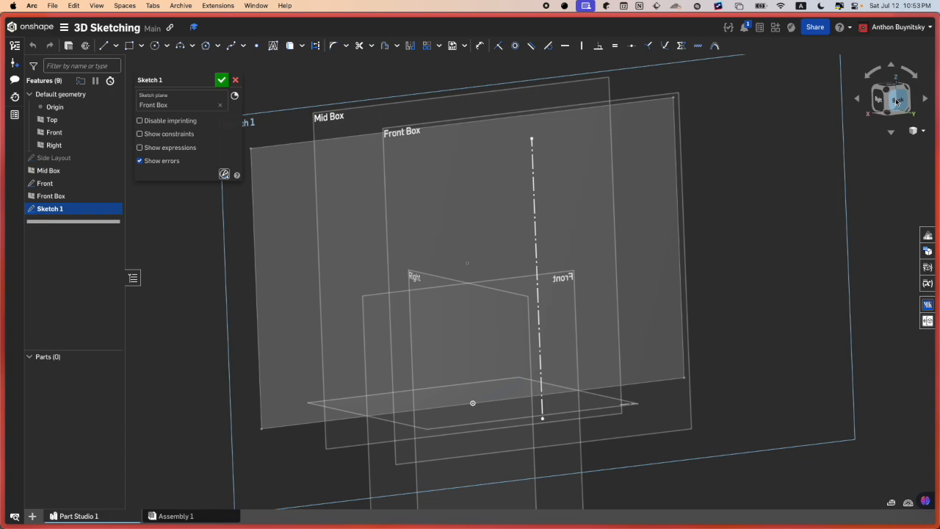
{"action": "left_click", "coordinate": [896, 101]}
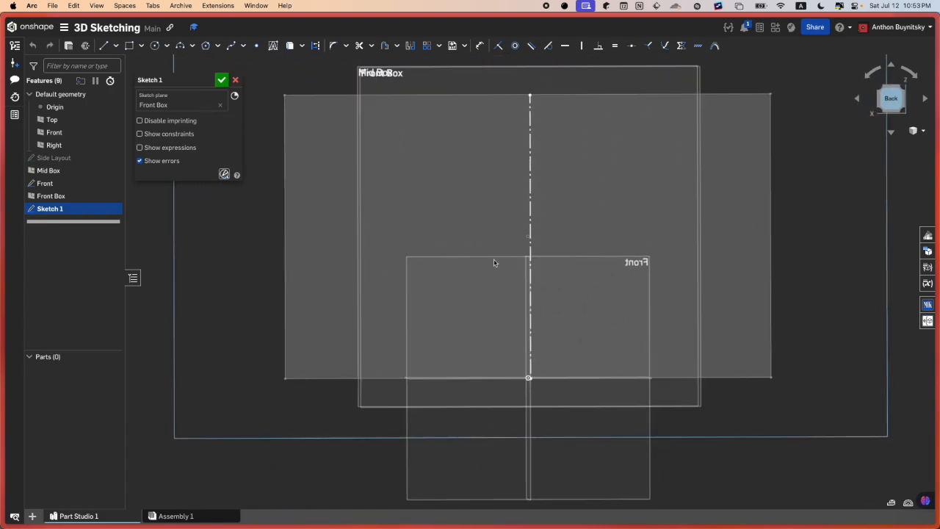
{"action": "left_click", "coordinate": [531, 235]}
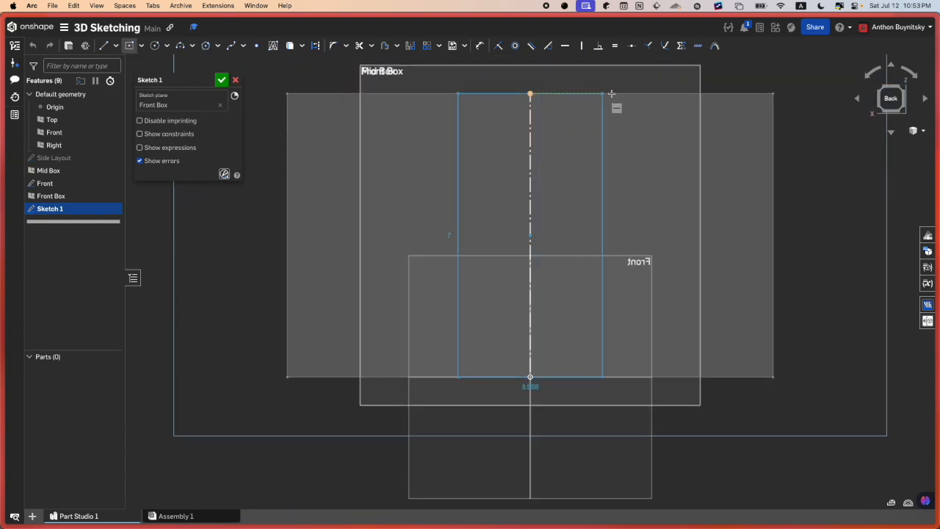
{"action": "left_click", "coordinate": [781, 92]}
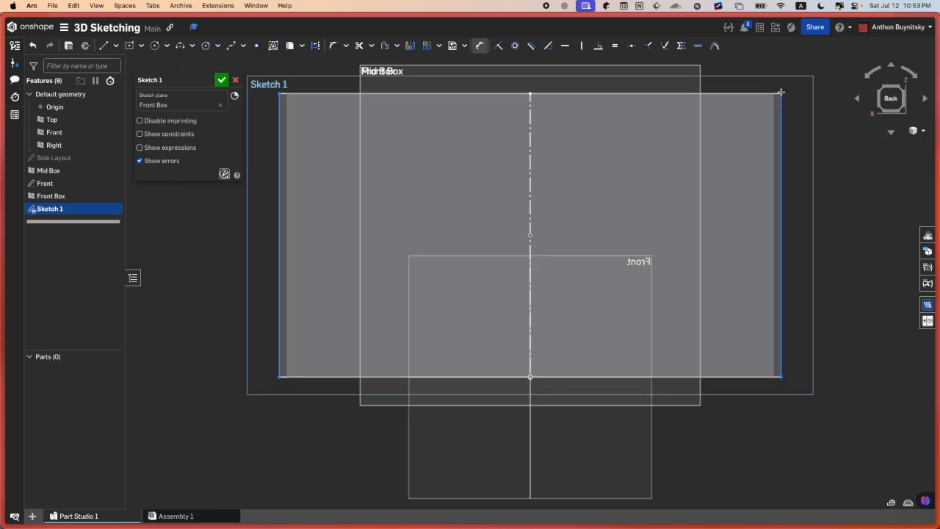
Step: Make the new rectangle's upper corner coincident with the matching corner of the Front rectangle and accept the sketch
{"action": "scroll", "coordinate": [731, 185], "scroll_direction": "up", "scroll_amount": 3}
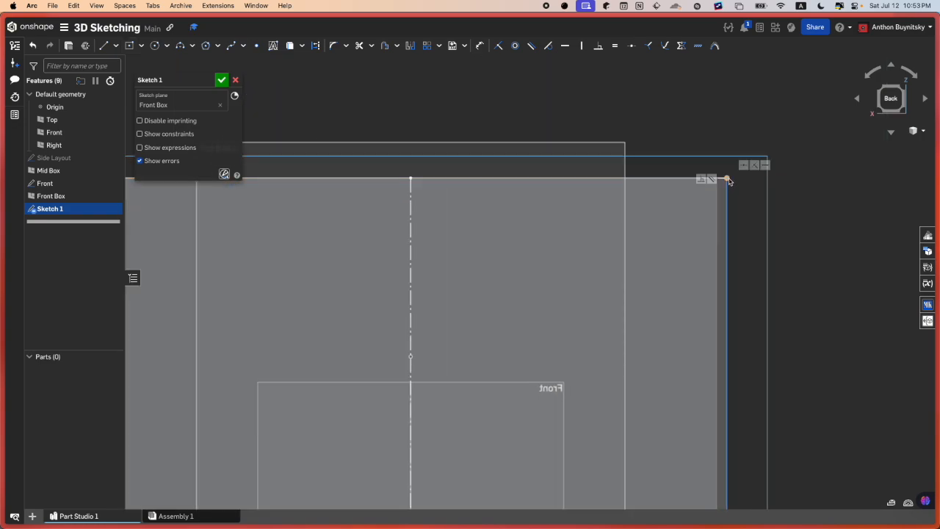
{"action": "scroll", "coordinate": [727, 181], "scroll_direction": "up", "scroll_amount": 3}
{"action": "left_click", "coordinate": [682, 181]}
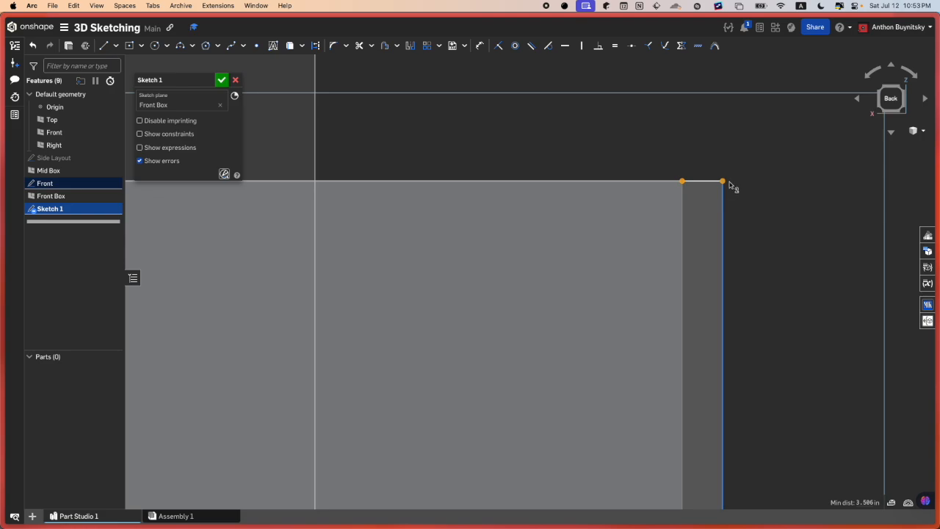
{"action": "key", "text": "i"}
{"action": "scroll", "coordinate": [685, 200], "scroll_direction": "down", "scroll_amount": 4}
{"action": "left_click", "coordinate": [219, 80]}
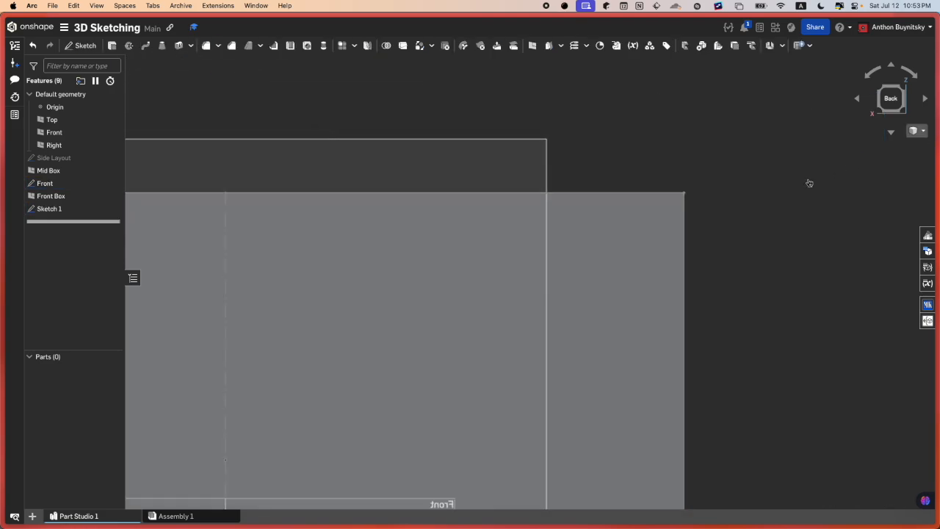
Step: Examine the alignment and spacing of the rectangles on the Mid Box and Front Box planes in side, top and back views
{"action": "right_click_drag", "start_coordinate": [694, 238], "coordinate": [693, 239]}
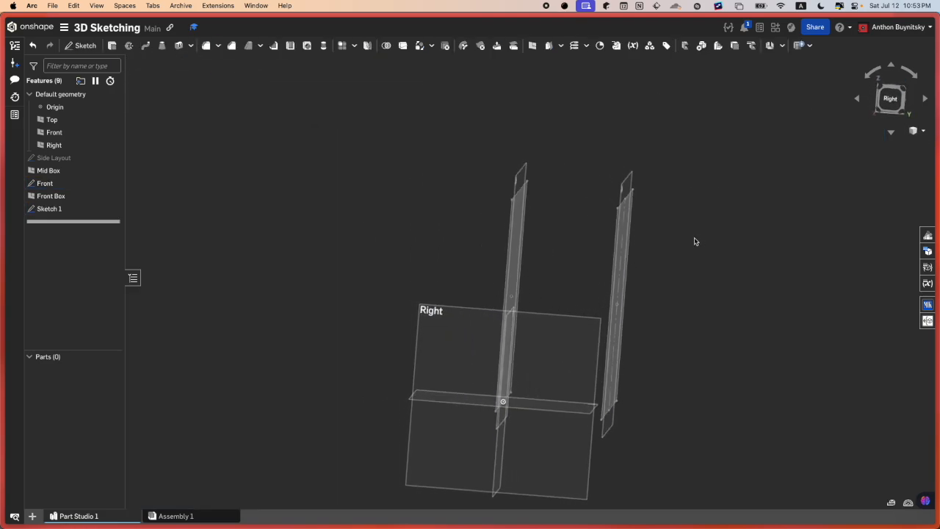
{"action": "scroll", "coordinate": [624, 241], "scroll_direction": "up", "scroll_amount": 4}
{"action": "right_click_drag", "start_coordinate": [622, 241], "coordinate": [653, 304]}
{"action": "scroll", "coordinate": [567, 342], "scroll_direction": "up", "scroll_amount": 3}
{"action": "scroll", "coordinate": [567, 343], "scroll_direction": "down", "scroll_amount": 5}
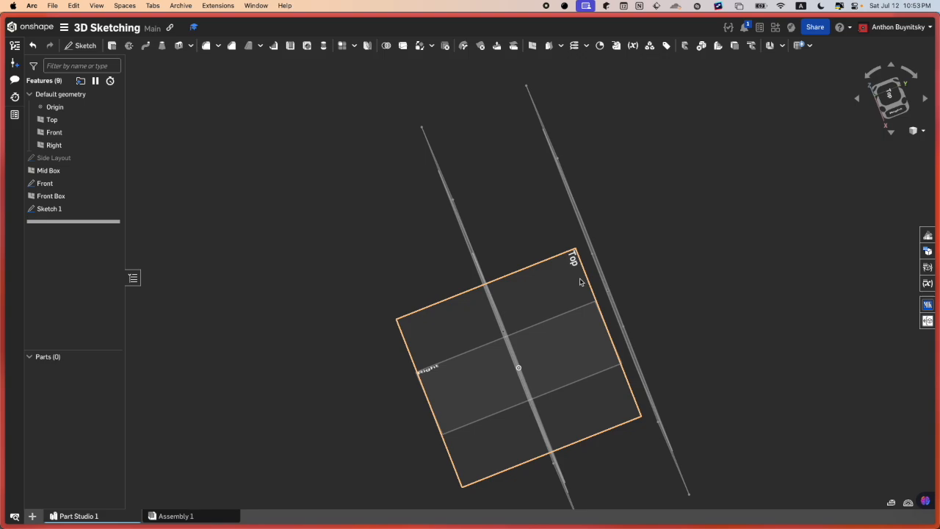
{"action": "right_click_drag", "start_coordinate": [568, 342], "coordinate": [610, 257]}
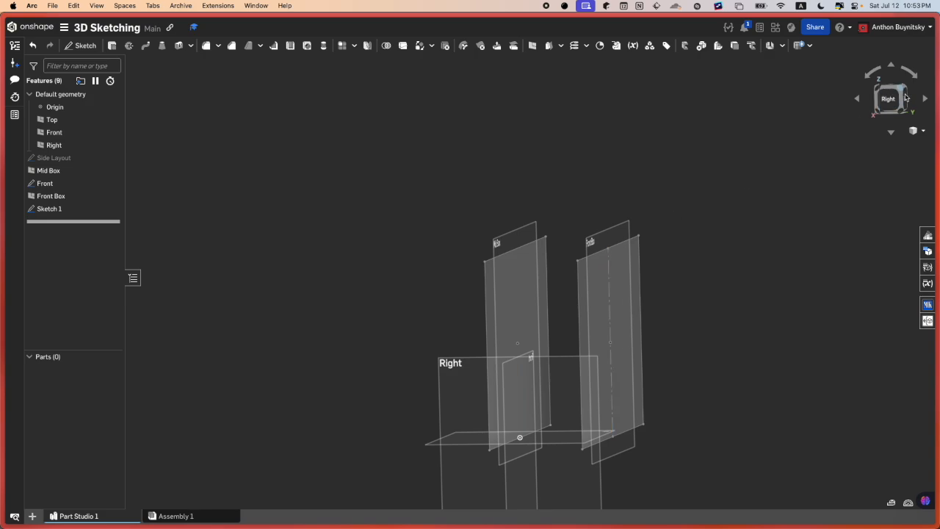
{"action": "left_click", "coordinate": [905, 98]}
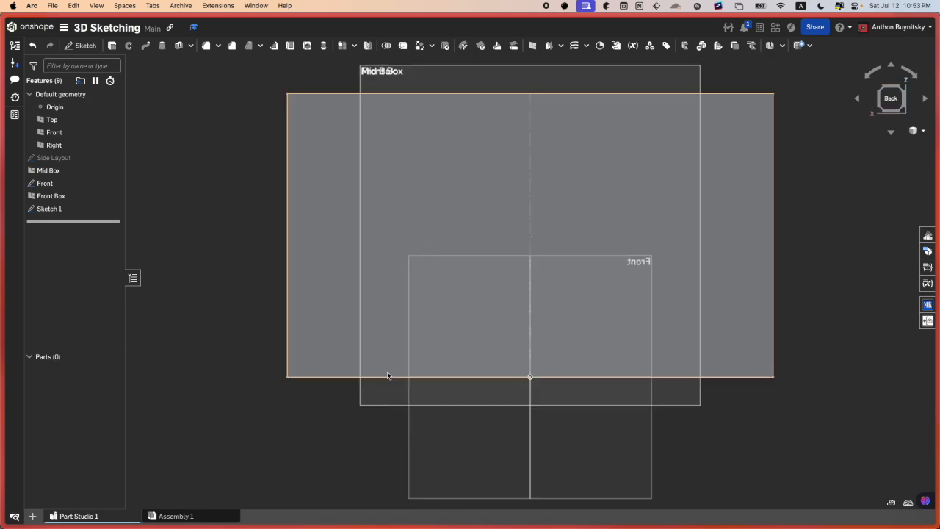
{"action": "scroll", "coordinate": [477, 459], "scroll_direction": "down", "scroll_amount": 5}
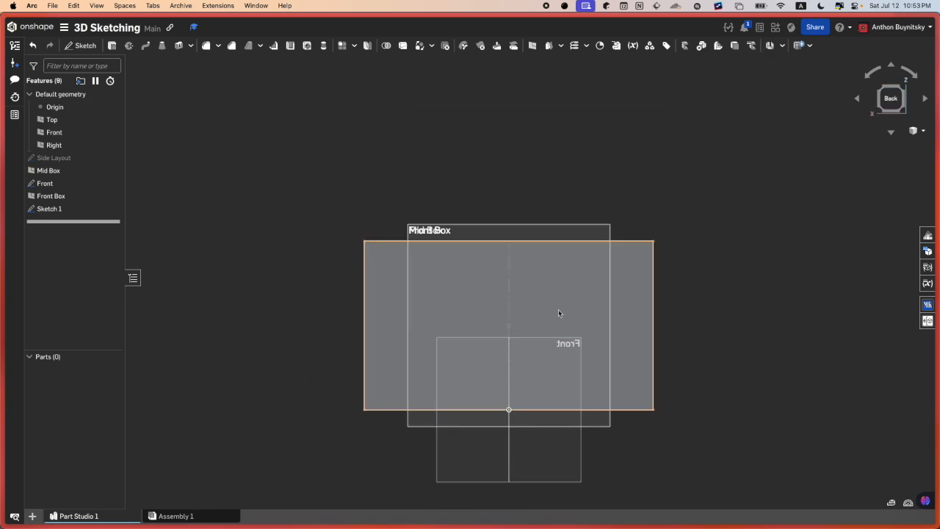
{"action": "mouse_move", "coordinate": [610, 313]}
{"action": "right_mouse_down"}
{"action": "mouse_move", "coordinate": [648, 316]}
{"action": "mouse_move", "coordinate": [520, 310]}
{"action": "mouse_move", "coordinate": [531, 274]}
{"action": "mouse_move", "coordinate": [556, 279]}
{"action": "mouse_move", "coordinate": [568, 296]}
{"action": "mouse_move", "coordinate": [448, 371]}
{"action": "mouse_move", "coordinate": [496, 331]}
{"action": "mouse_move", "coordinate": [482, 316]}
{"action": "right_mouse_up"}
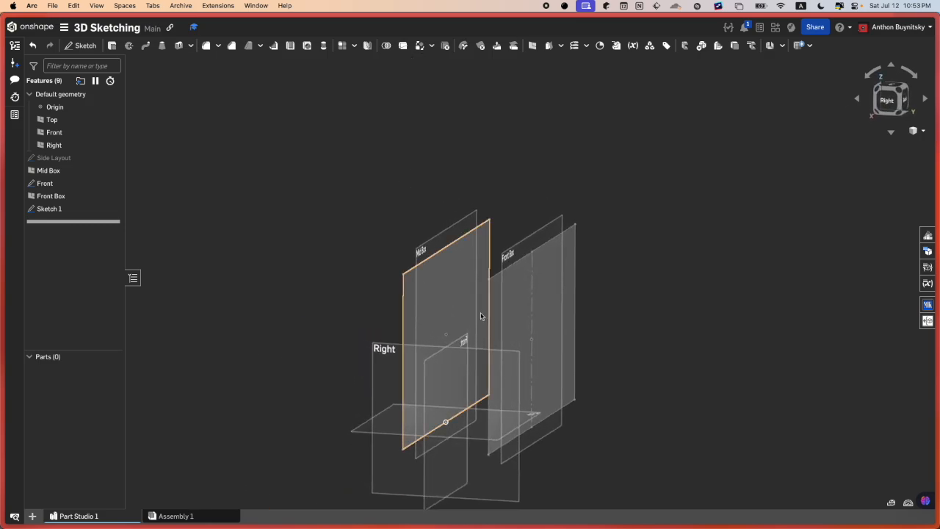